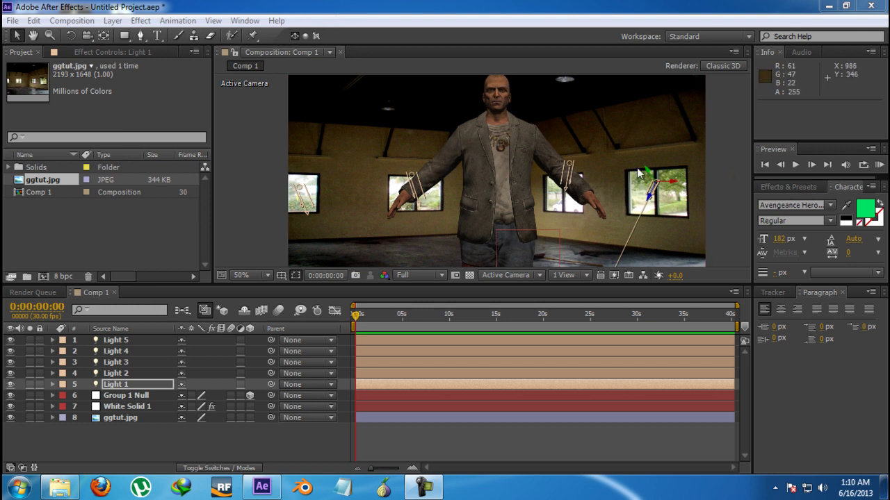
- Set the environment Override Layer in the render settings of White Solid 1's Element effect to ggtut.jpg
scroll(551, 172, "down", 2)
scroll(551, 172, "up", 2)
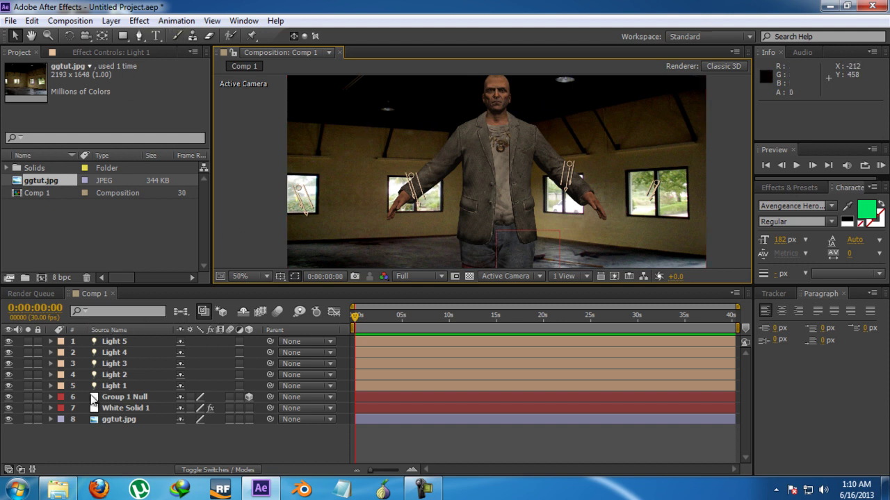
left_click(115, 408)
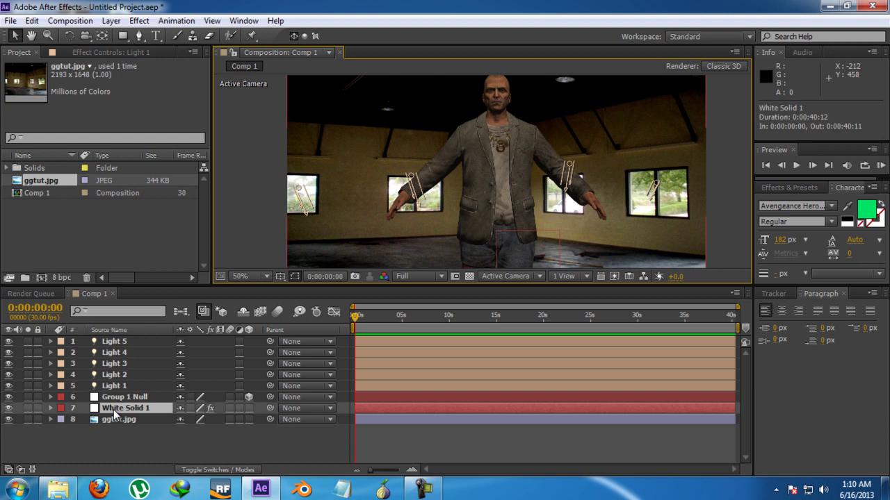
left_click(132, 56)
scroll(14, 243, "down", 3)
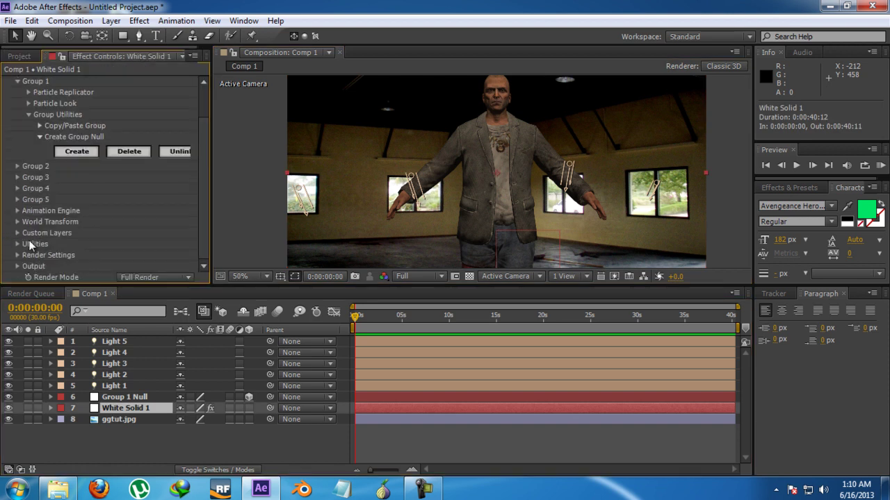
left_click(17, 255)
scroll(18, 247, "down", 3)
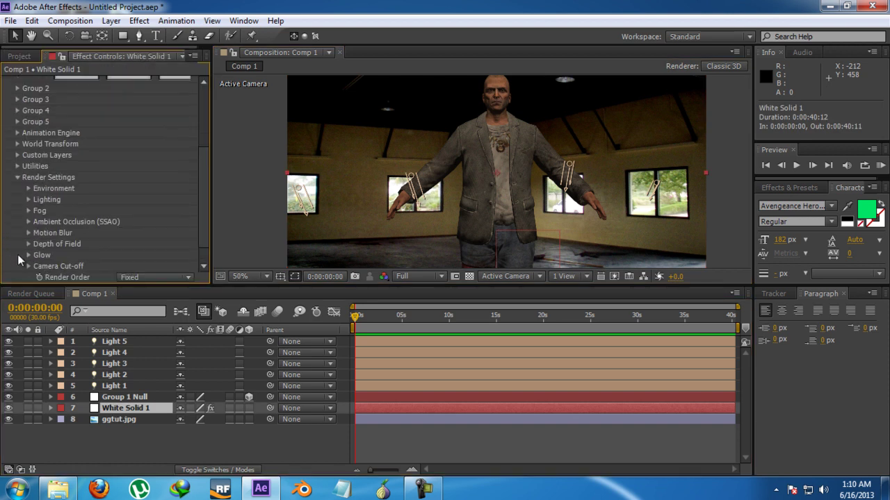
left_click(29, 189)
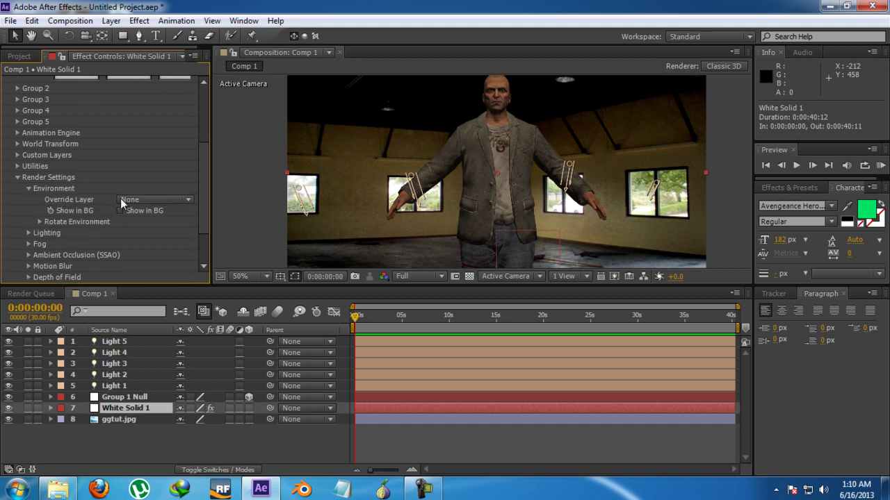
left_click(130, 200)
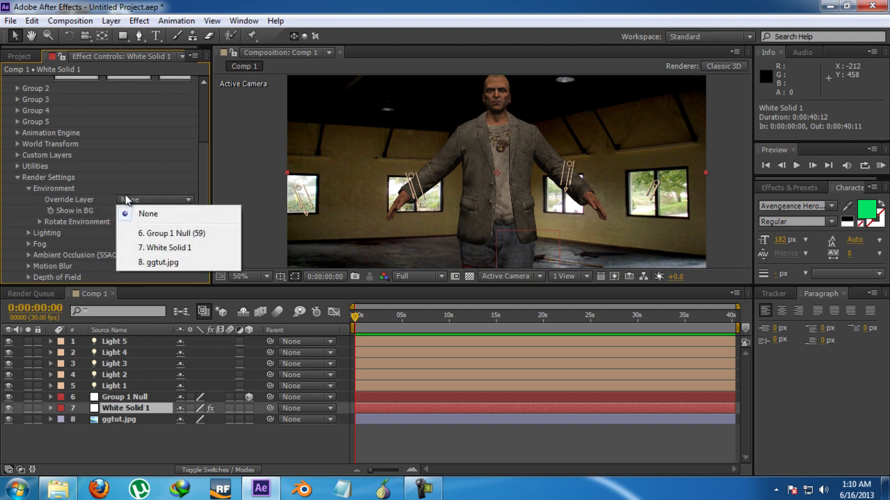
left_click(177, 267)
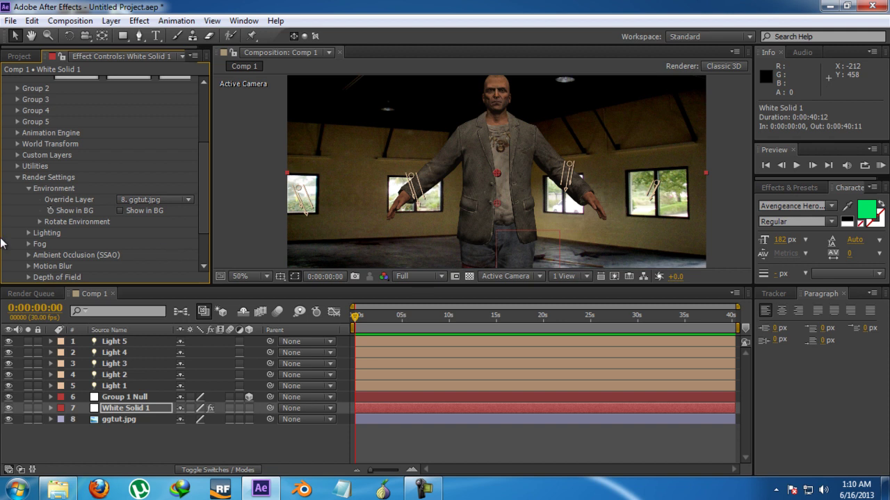
- Set the environment's X rotation to 58° while temporarily showing the environment in the background, leaving Show in BG off
left_click(40, 221)
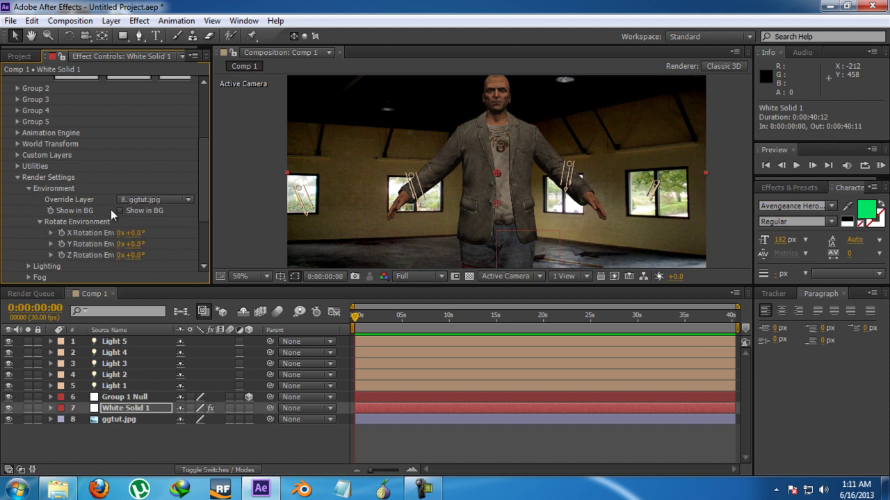
left_click(121, 211)
left_click_drag(132, 232, 180, 237)
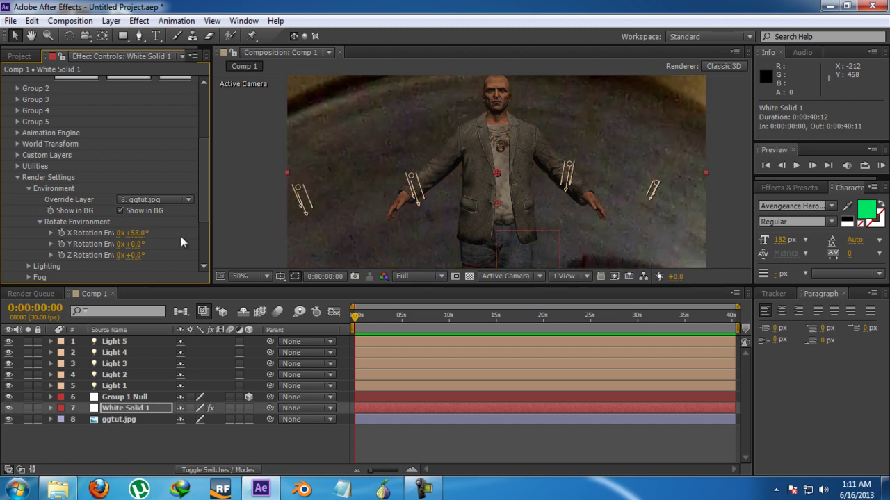
left_click(120, 210)
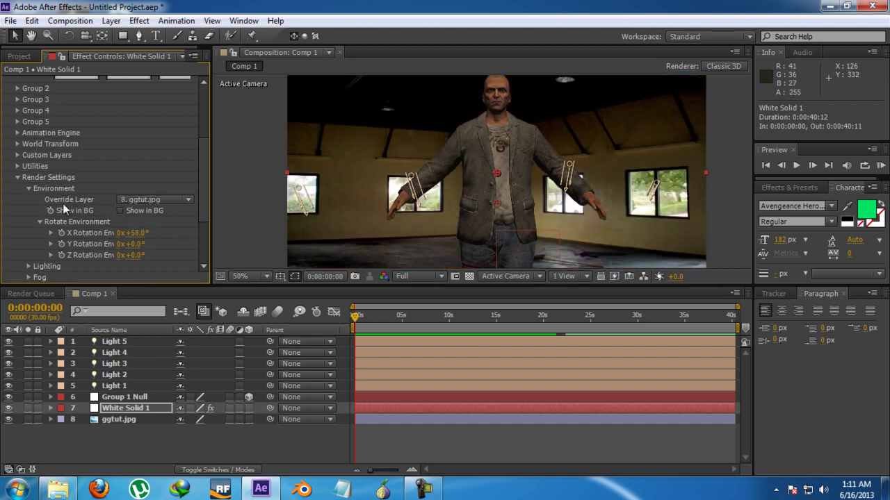
left_click(29, 189)
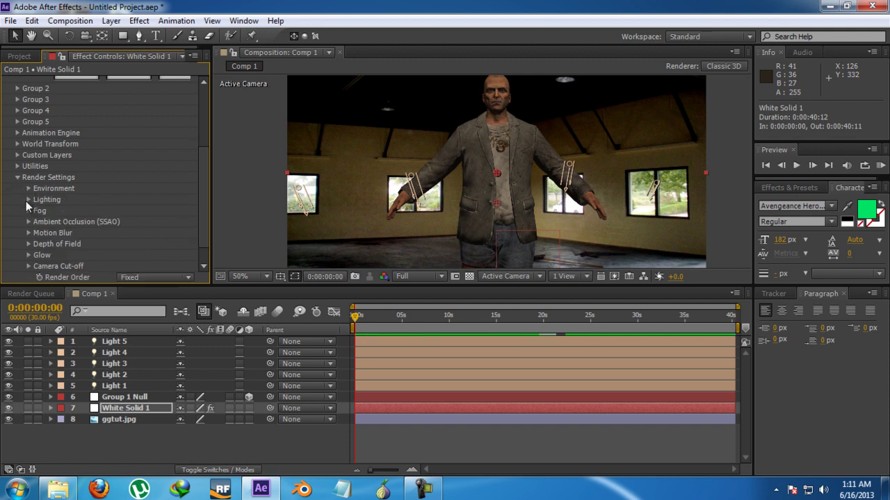
- Try the Element render lighting without comp lights, restore them, and try raising Light Falloff to about 0.43
left_click(28, 201)
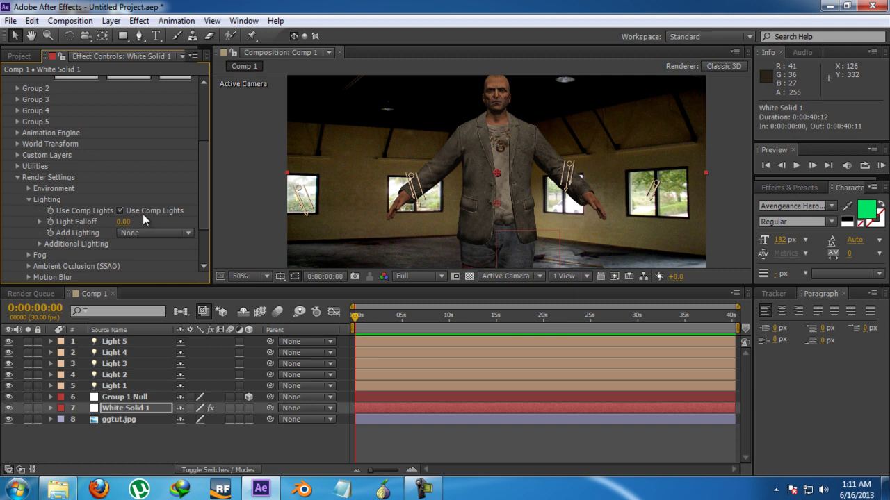
left_click(121, 210)
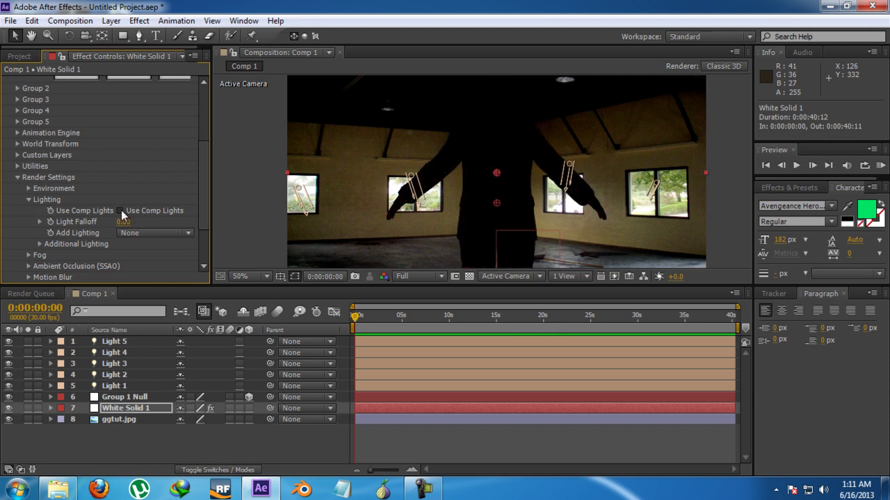
left_click(121, 211)
left_click_drag(132, 218, 187, 218)
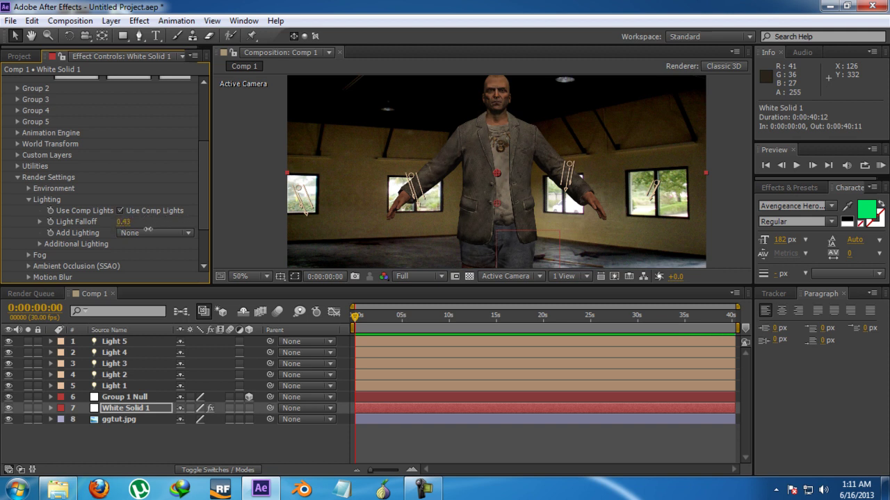
- Try the Dramatic and Stylized presets for Add Lighting, returning the option to None
left_click(129, 233)
left_click(146, 276)
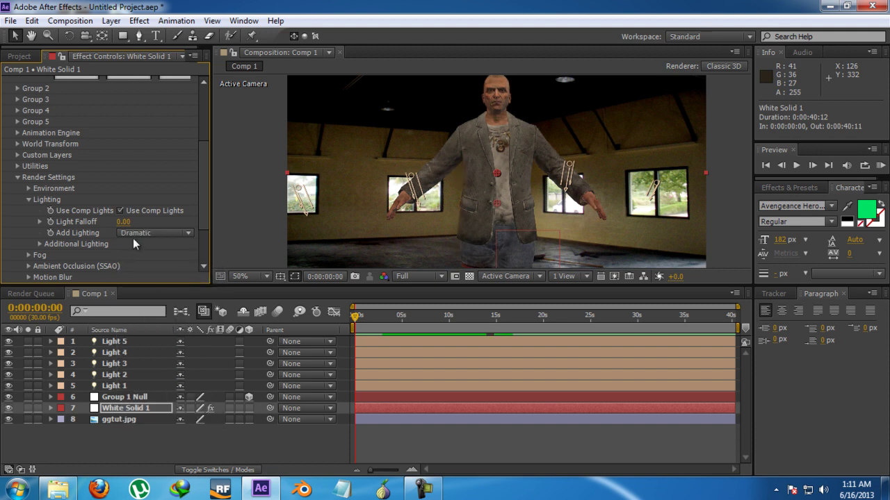
left_click(134, 236)
left_click(143, 307)
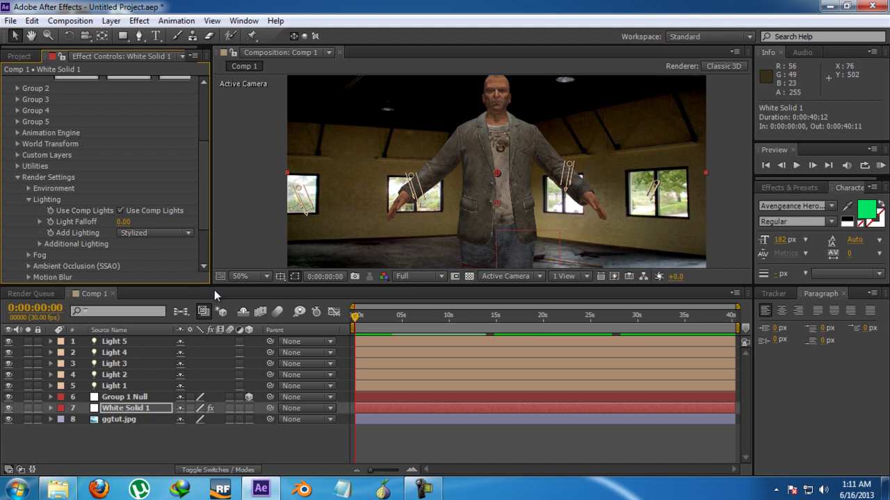
left_click(154, 232)
left_click(139, 244)
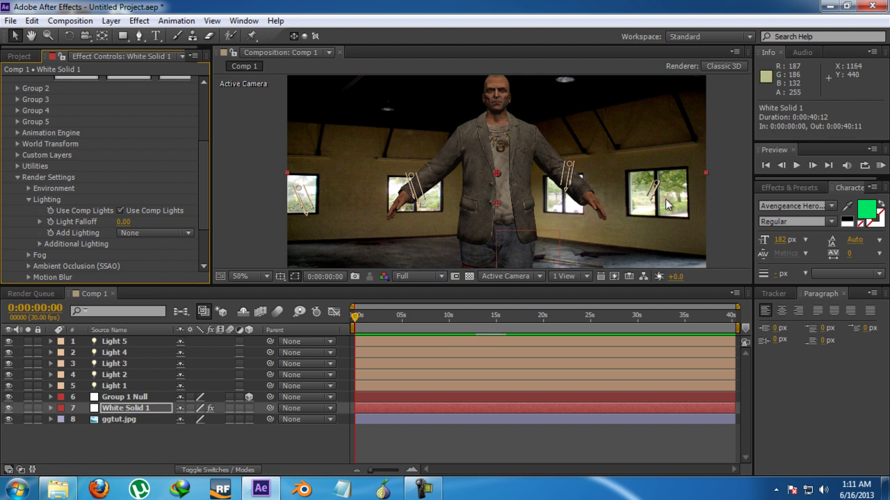
- Adjust the Brightness Multiplier of the additional lighting in the Element effect
left_click(39, 243)
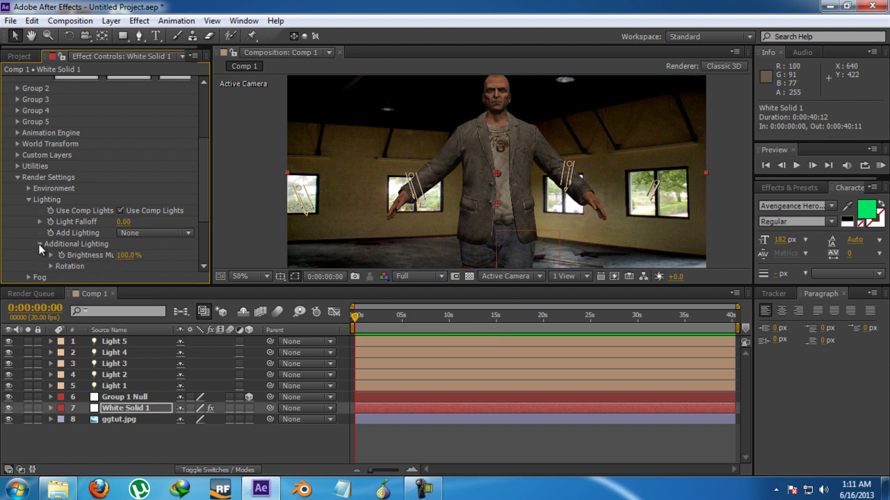
left_click_drag(121, 255, 103, 257)
left_click(38, 244)
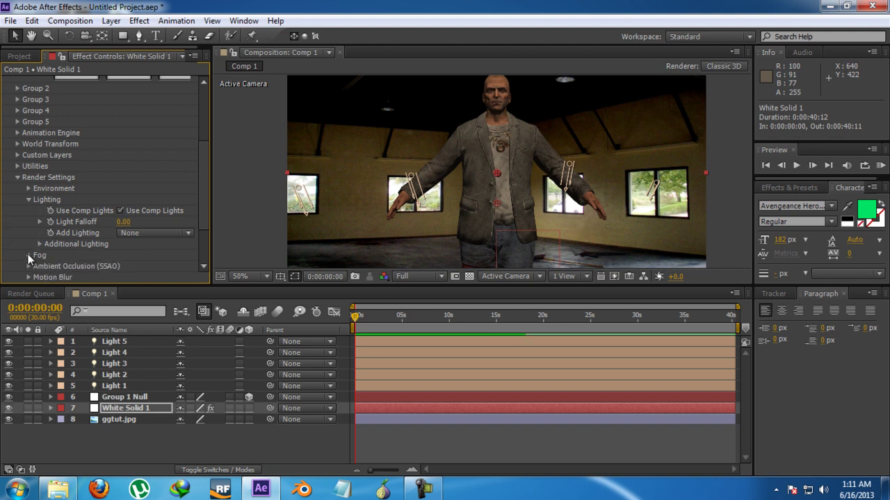
- Enable fog with the grey color 767676 and shift the Fog Start Distance to about 10
left_click(29, 255)
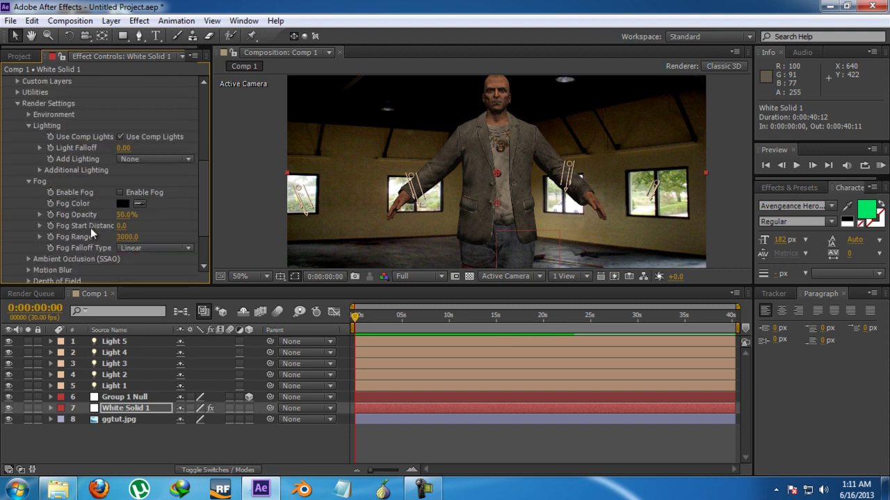
left_click(122, 204)
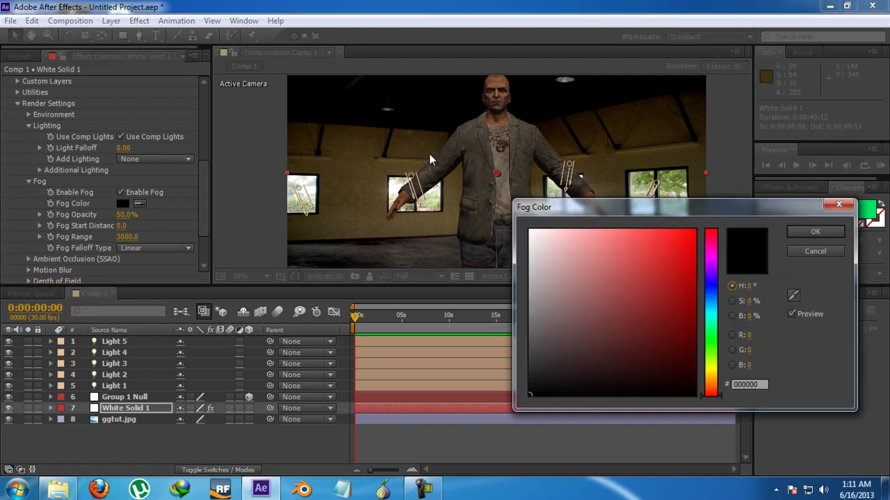
left_click(539, 287)
left_click_drag(530, 312, 522, 319)
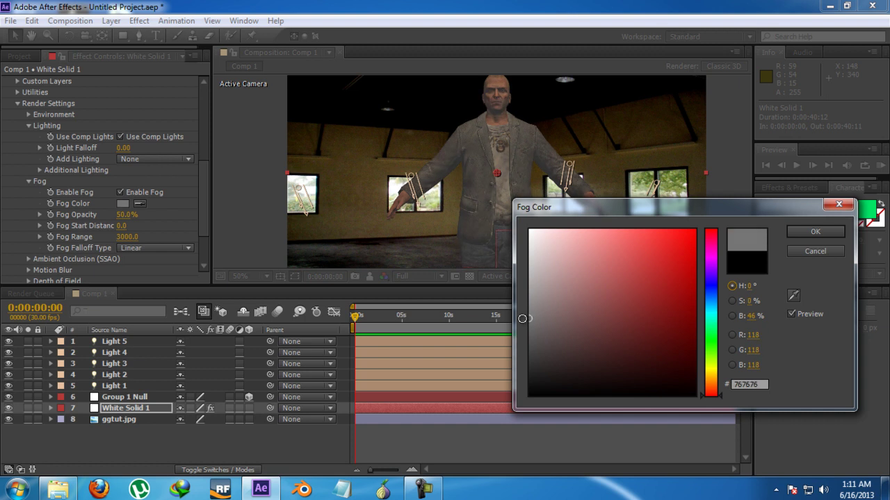
left_click(807, 232)
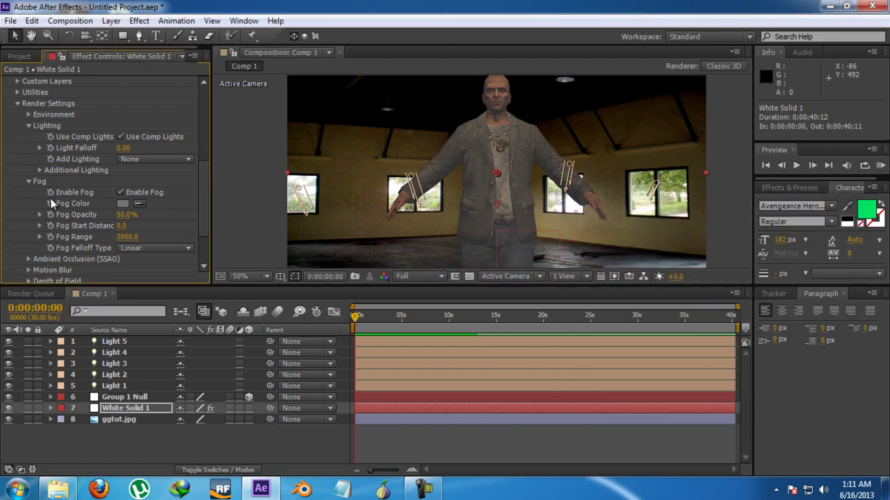
mouse_move(121, 226)
left_mouse_down()
mouse_move(140, 223)
mouse_move(112, 228)
left_mouse_up()
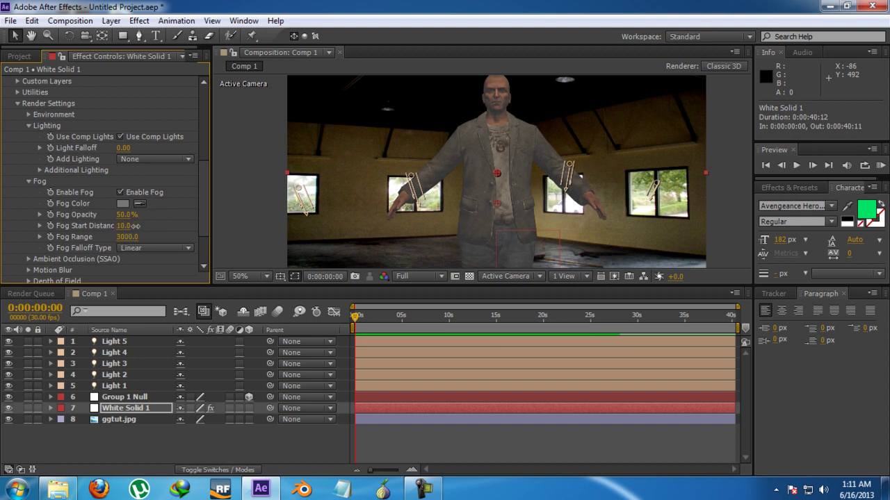
- Duplicate the Mathias model in Element's Scene Setup, assign the copy to group 2, and accept the scene
left_click(132, 410)
scroll(87, 103, "up", 10)
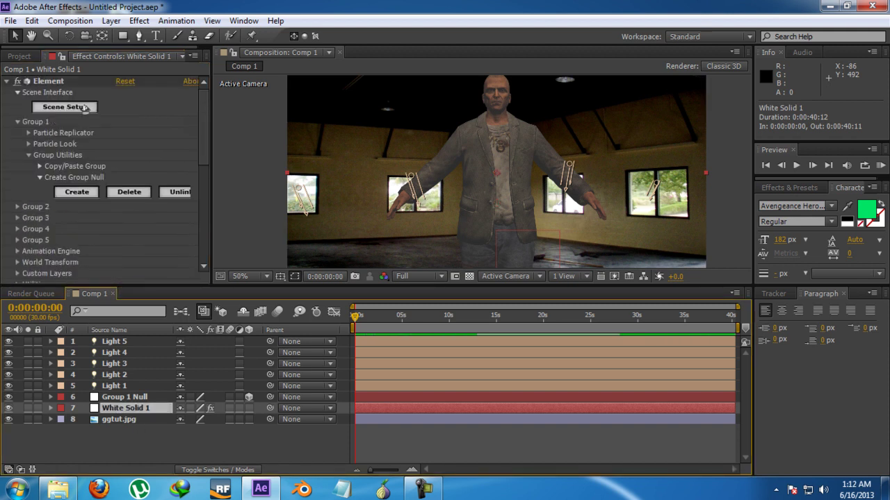
scroll(87, 104, "down", 8)
scroll(84, 139, "up", 8)
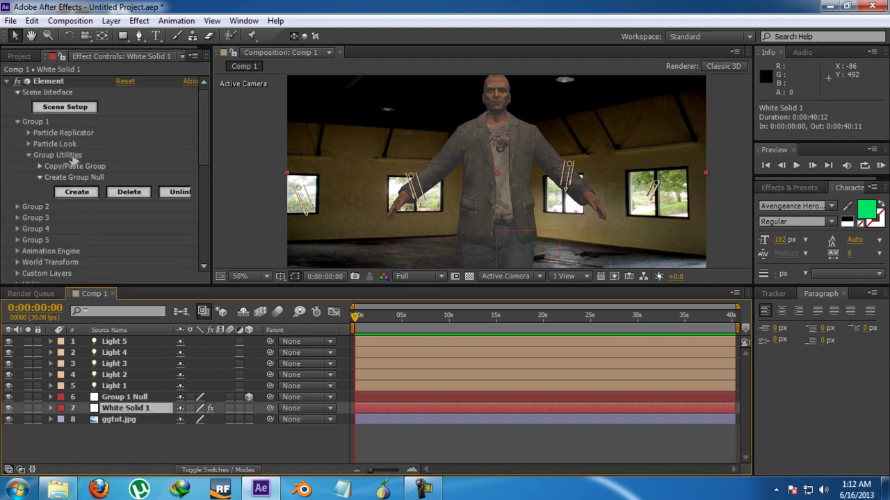
left_click(93, 108)
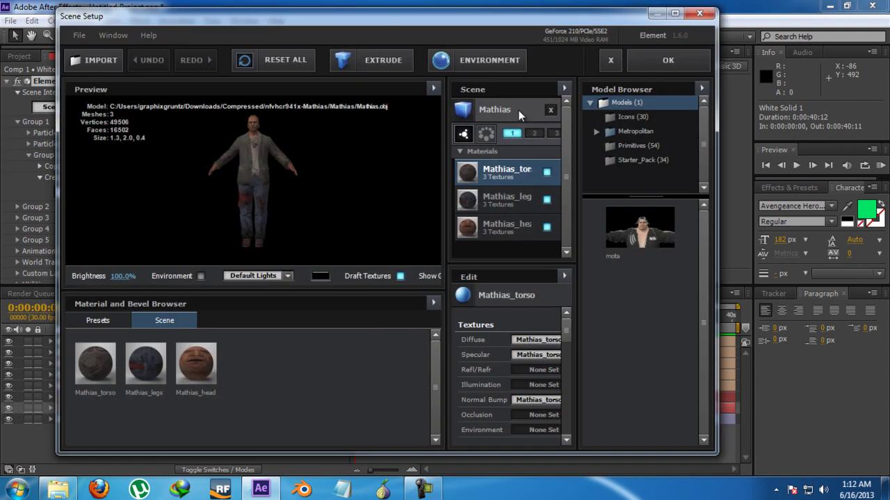
right_click(511, 110)
left_click(547, 138)
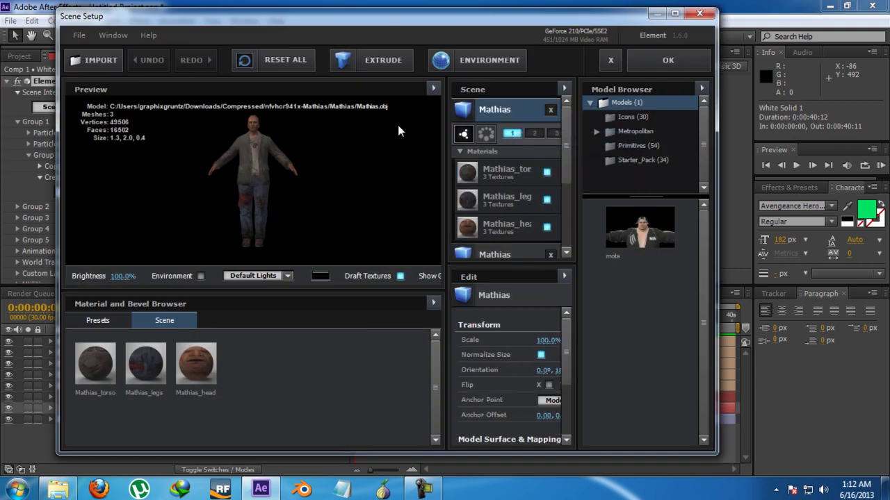
left_click(534, 148)
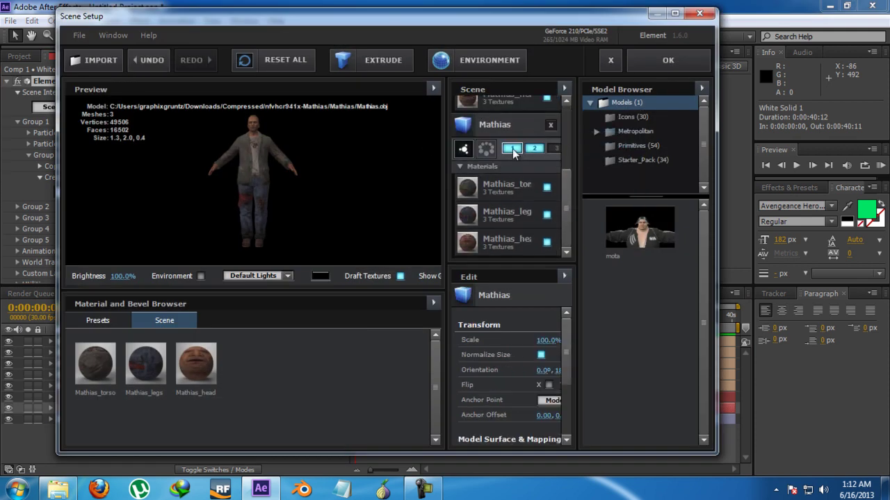
left_click(665, 61)
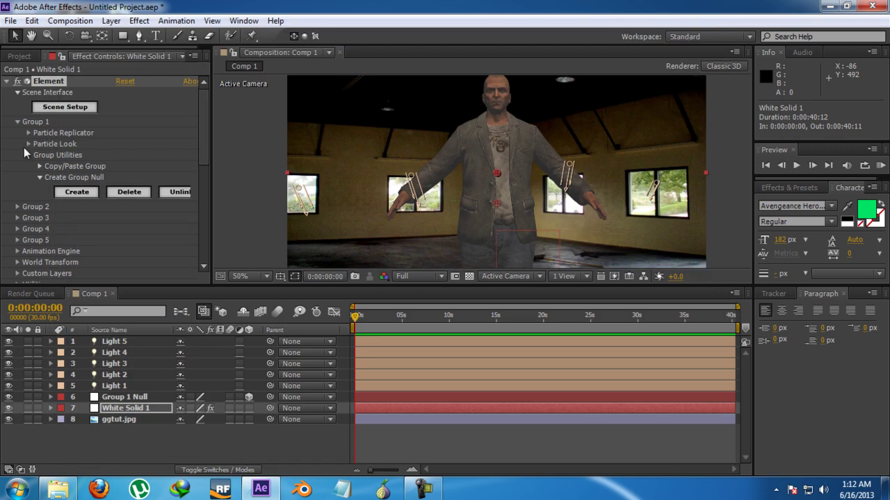
- Create a group null for Group 2 through the group utilities of the Element effect
left_click(19, 208)
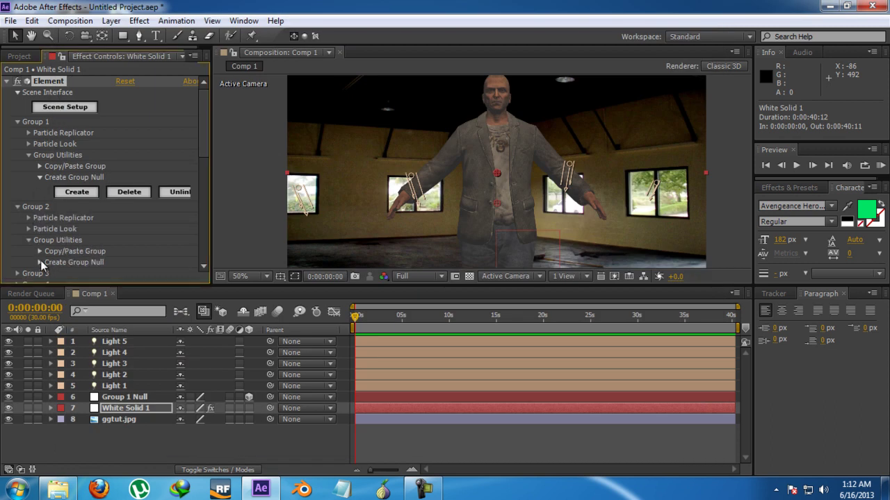
left_click(40, 262)
left_click(69, 273)
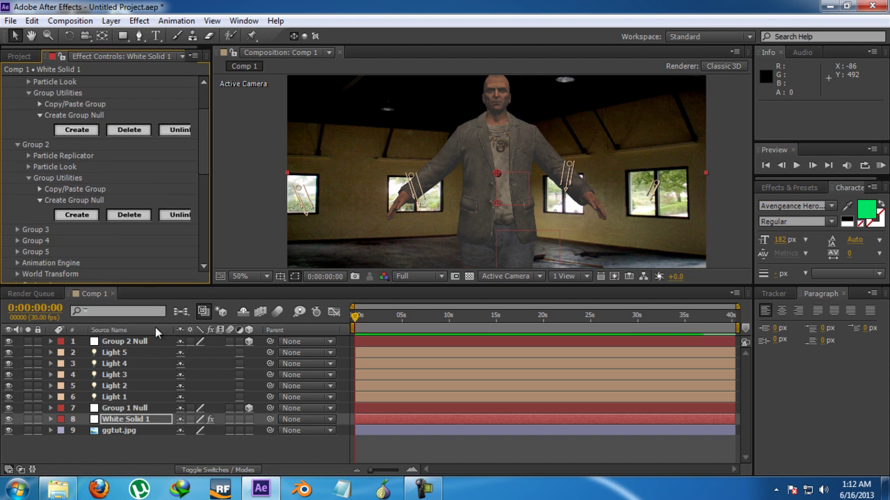
- Move the Group 2 Null to position 192, 360, 388, and undo the accidental shift of White Solid 1
left_click(142, 343)
left_click_drag(498, 174, 370, 196)
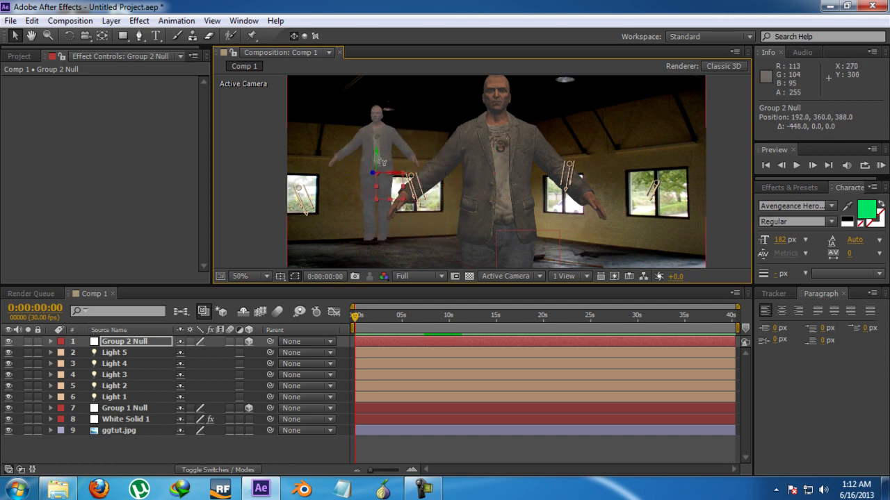
left_click(376, 159)
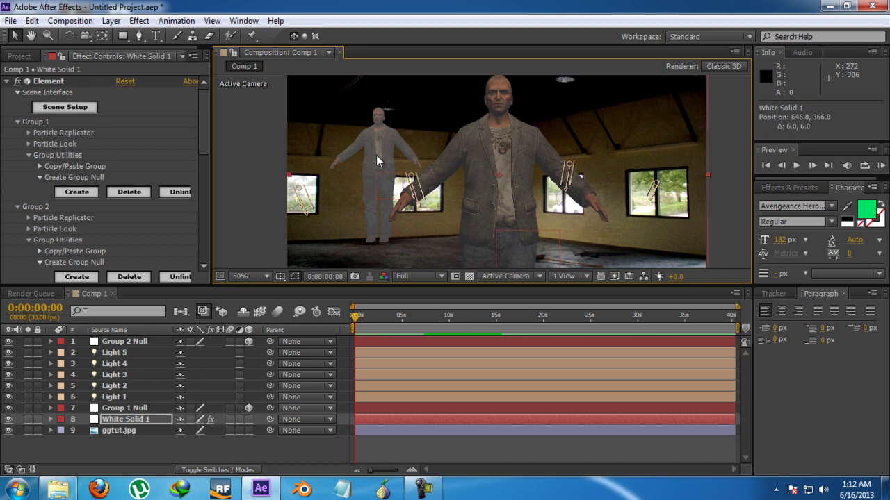
key("ctrl+z")
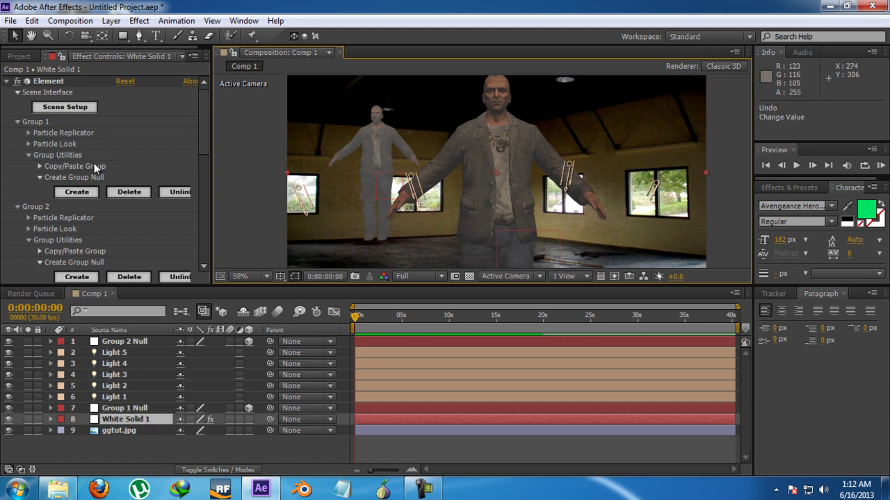
- Lower the Fog Opacity to about 42% and adjust the Fog Start Distance to about 150 in Element's render settings
scroll(94, 164, "down", 9)
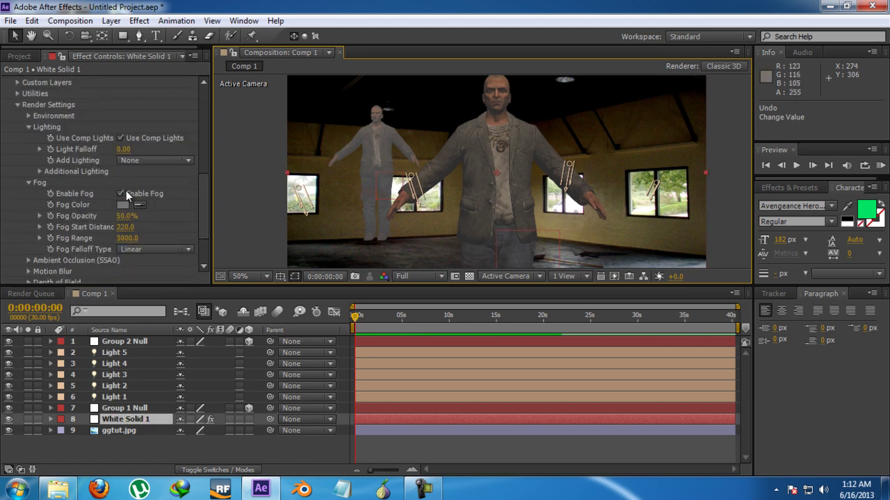
left_click_drag(127, 217, 100, 228)
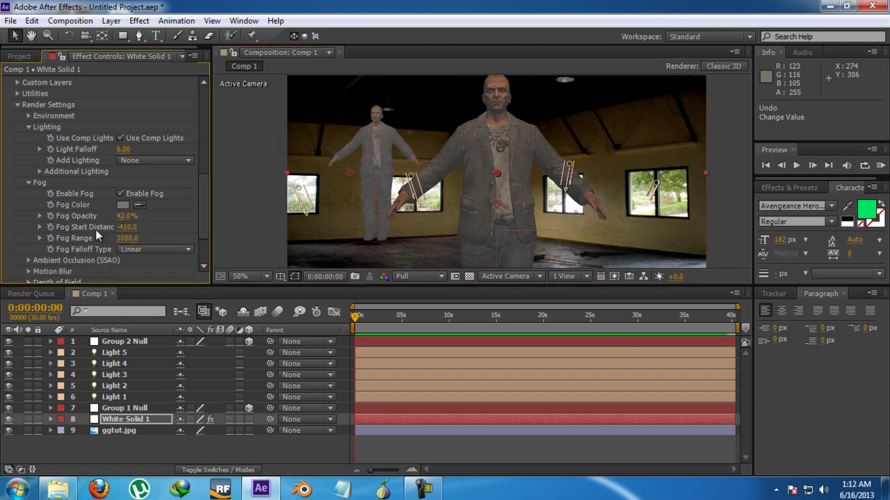
left_click(126, 227)
type("0")
key("Return")
left_click_drag(124, 228, 206, 214)
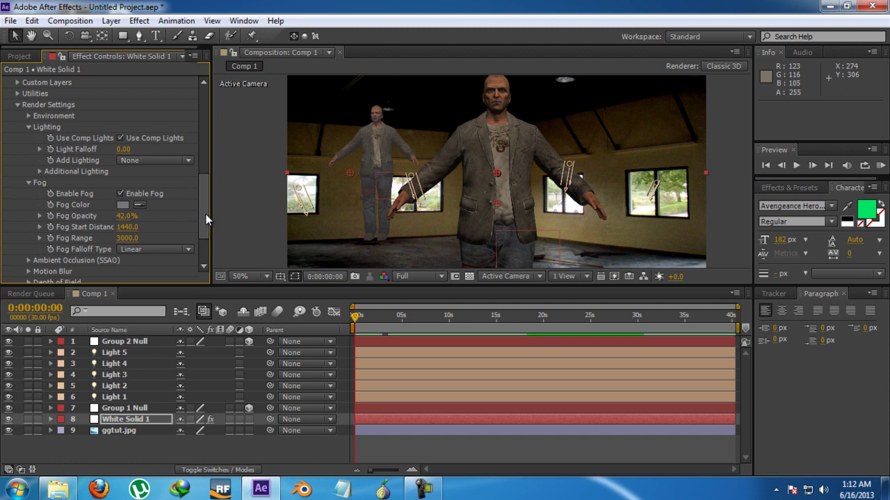
left_click_drag(124, 237, 133, 238)
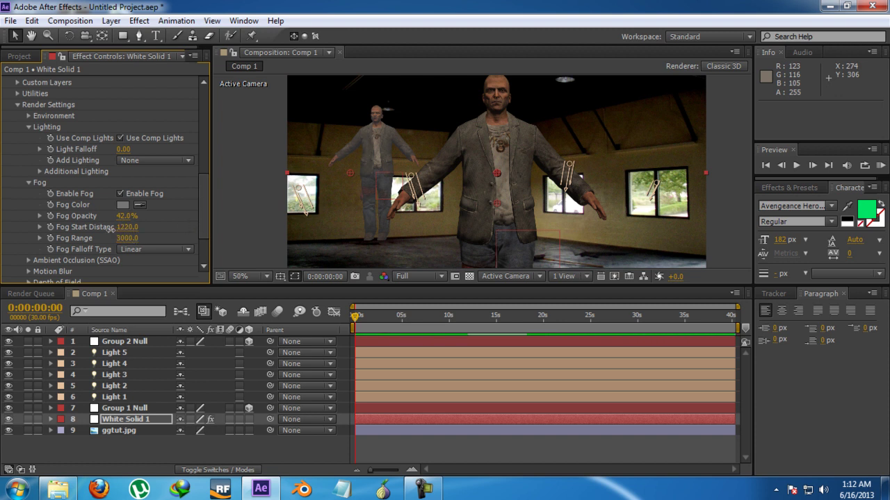
left_click_drag(123, 227, 51, 248)
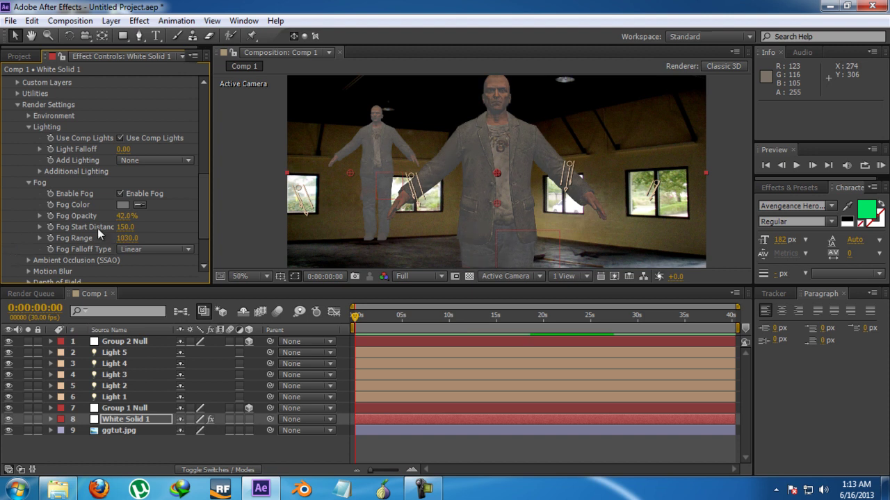
- Raise the Fog Range to about 4850
left_click_drag(126, 238, 147, 235)
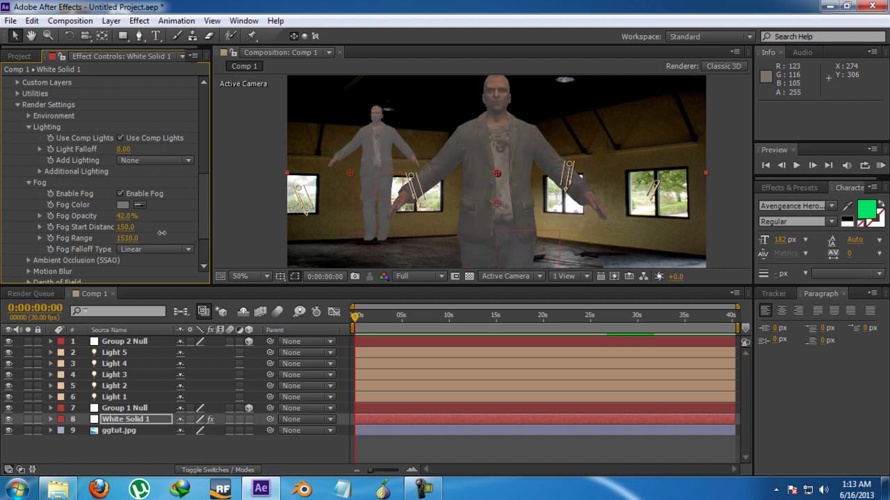
left_click_drag(257, 227, 300, 223)
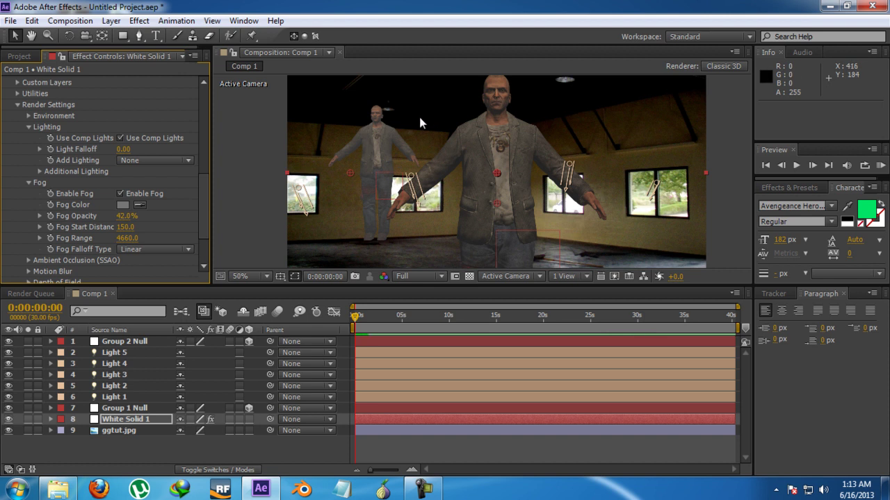
left_click_drag(132, 239, 139, 238)
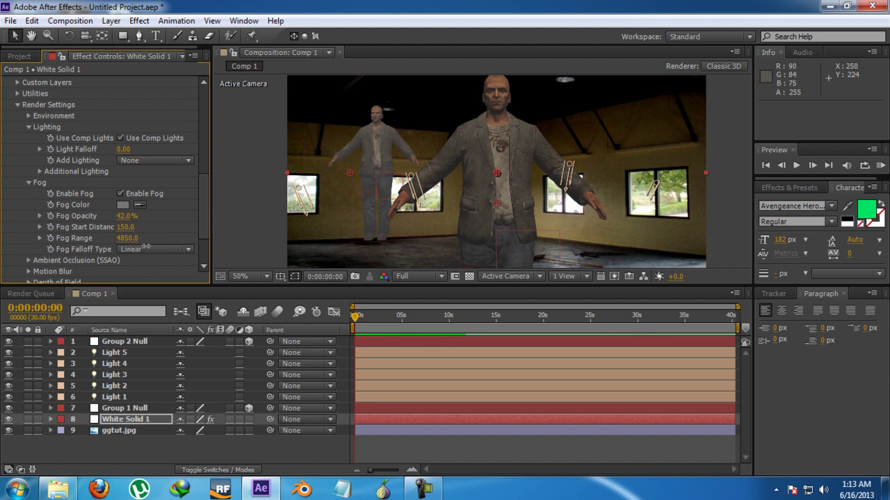
- Try the Exponential and Taper fog falloff types, and return the setting to Linear
left_click(152, 249)
left_click(158, 277)
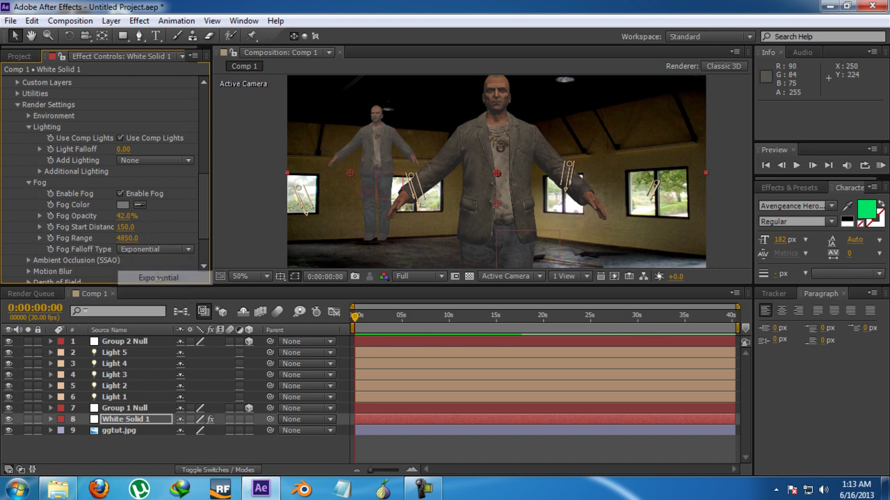
left_click(154, 246)
left_click(147, 295)
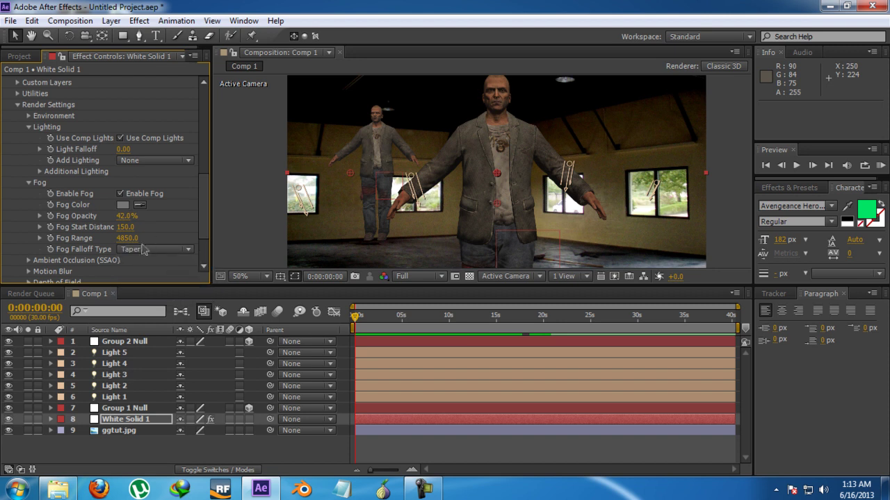
left_click(142, 248)
left_click(150, 258)
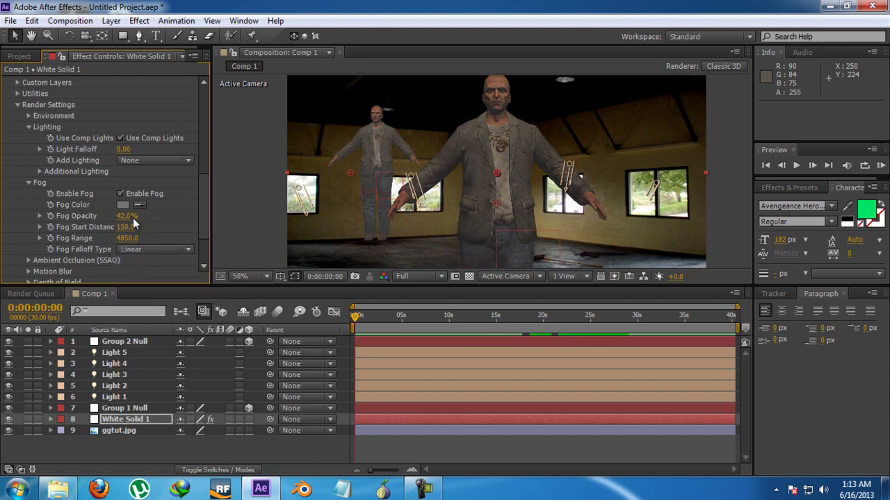
- Enable ambient occlusion with AO Intensity about 7.2 and AO Radius about 1.6, toggling it off and on to compare
scroll(133, 218, "down", 3)
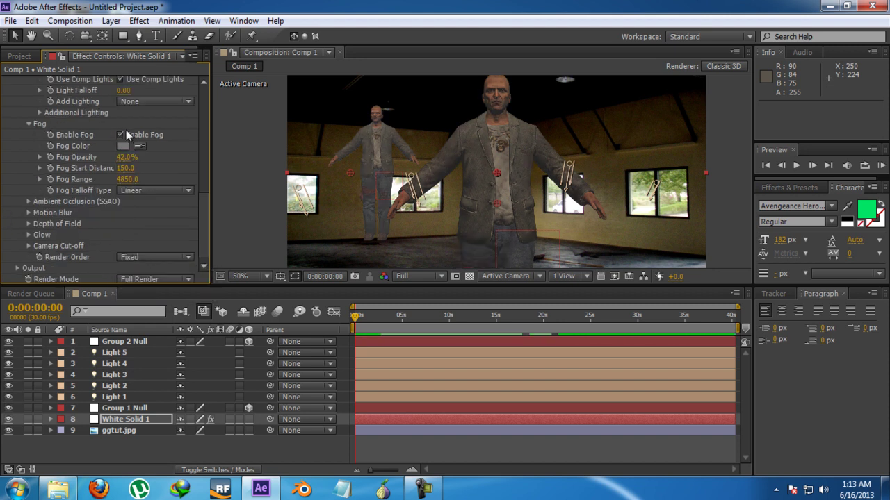
left_click(29, 124)
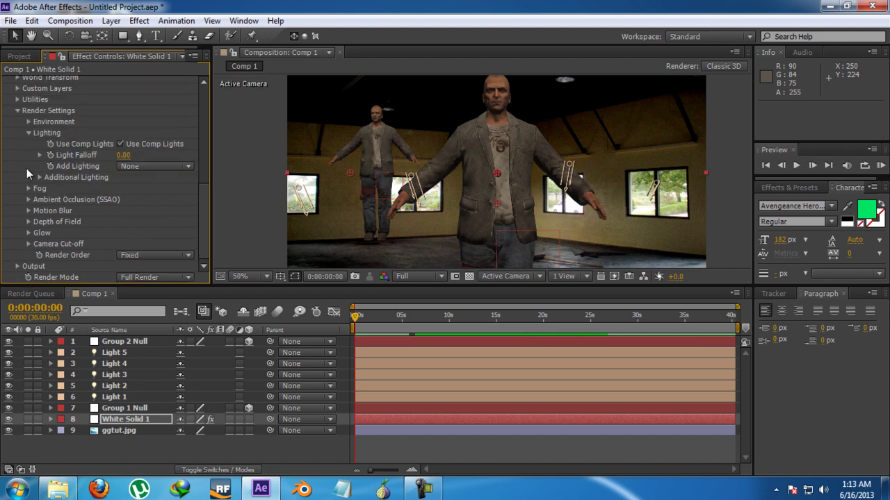
left_click(28, 200)
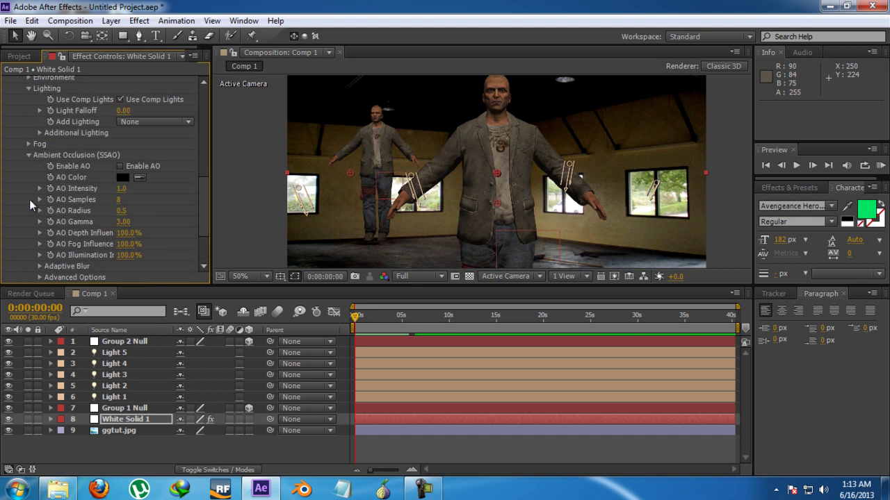
left_click_drag(118, 189, 147, 182)
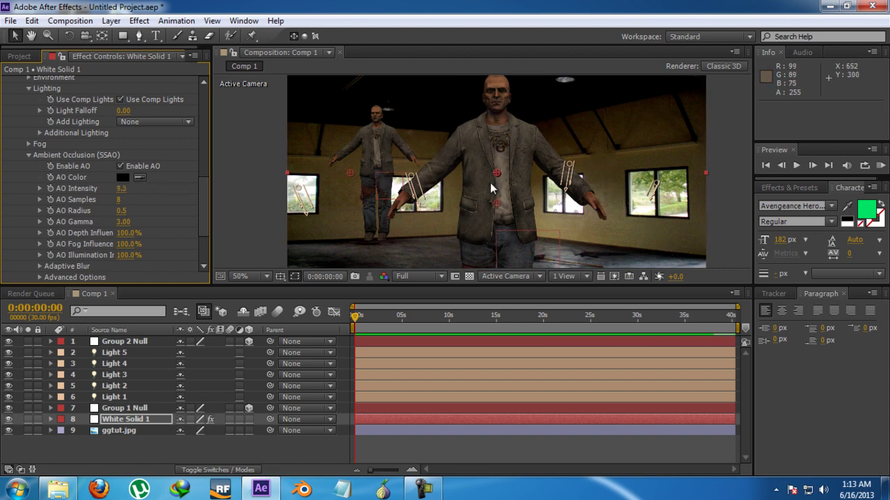
left_click_drag(121, 196, 186, 201)
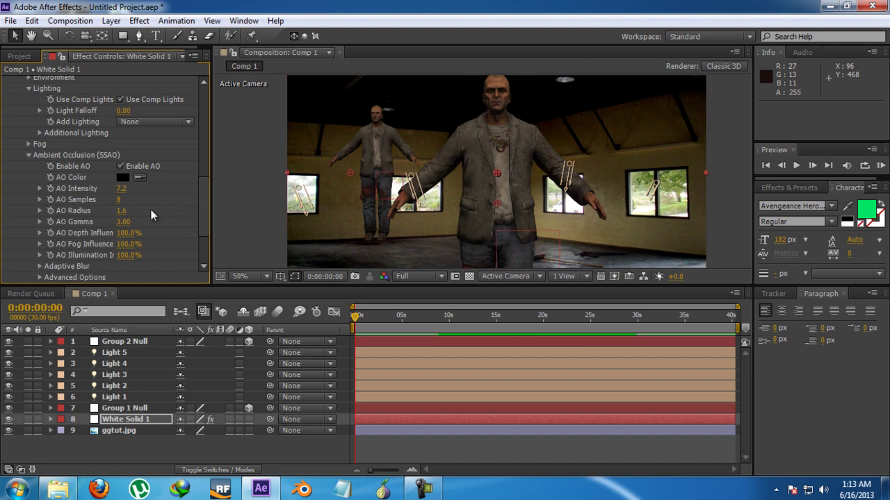
left_click(121, 166)
left_click(121, 166)
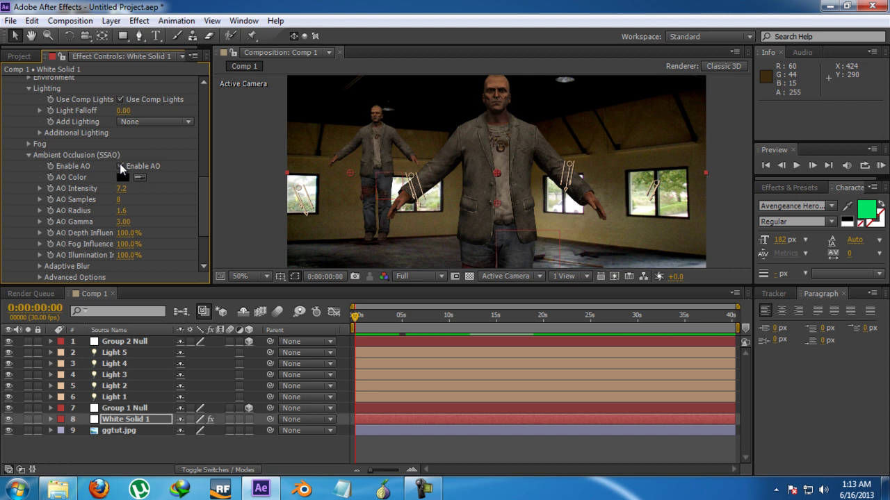
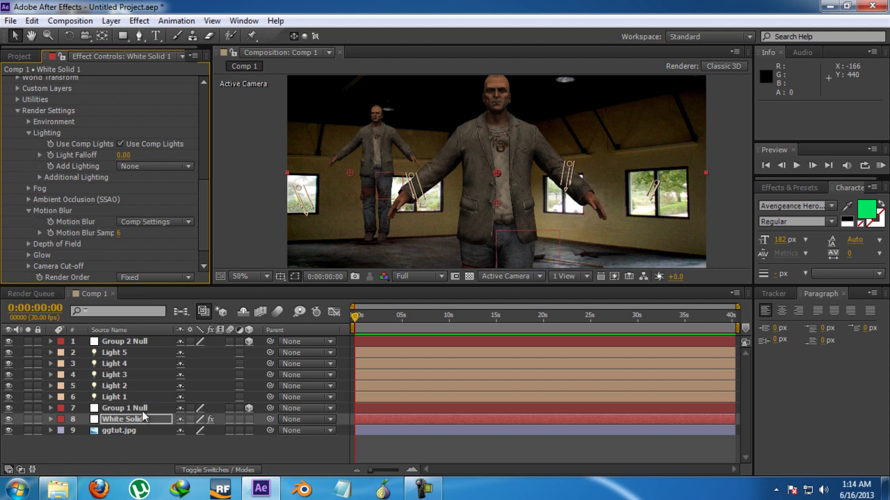
- Animate the Group 2 Null's position with a keyframe at frame 0 and a move to 820, 360, 388 at frame 21
left_click(127, 342)
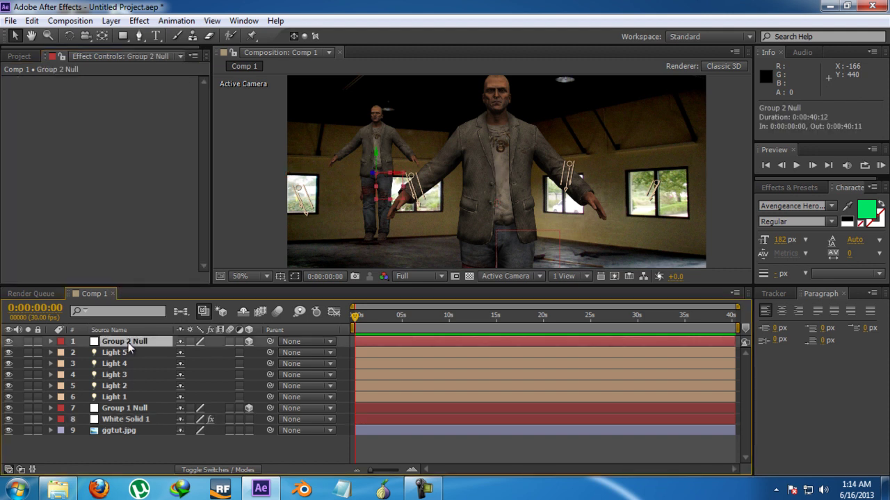
left_click(48, 340)
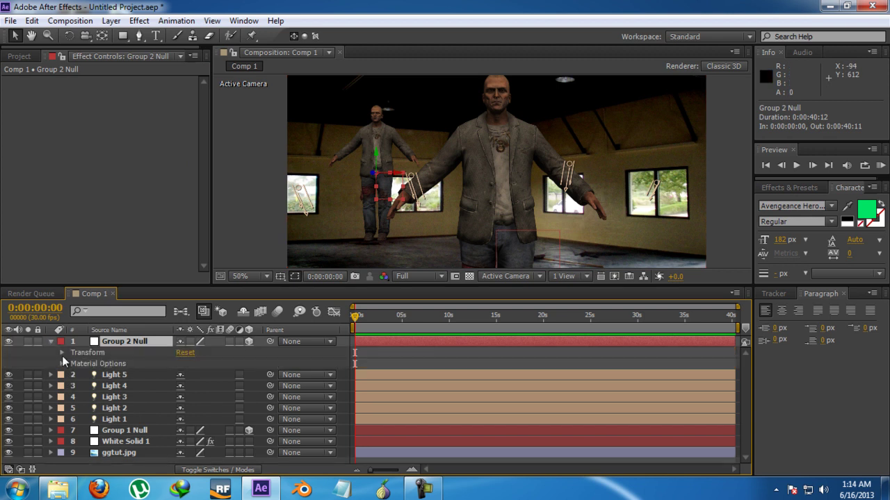
left_click(61, 353)
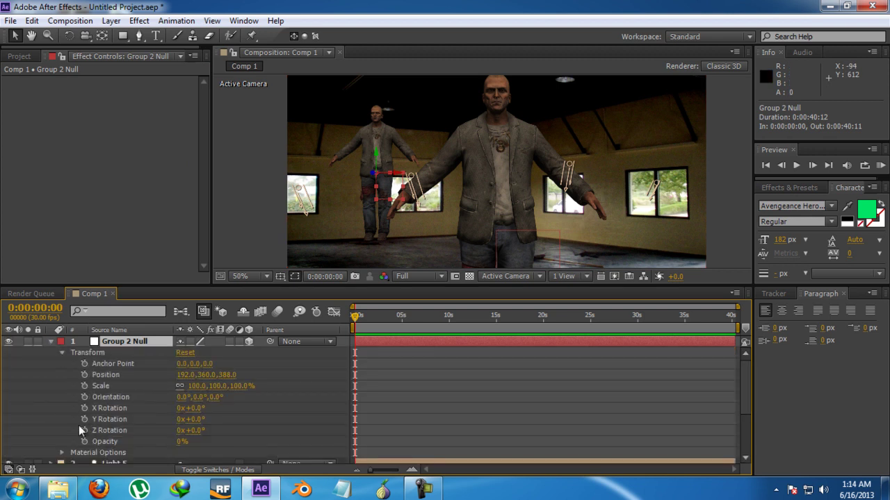
left_click(84, 374)
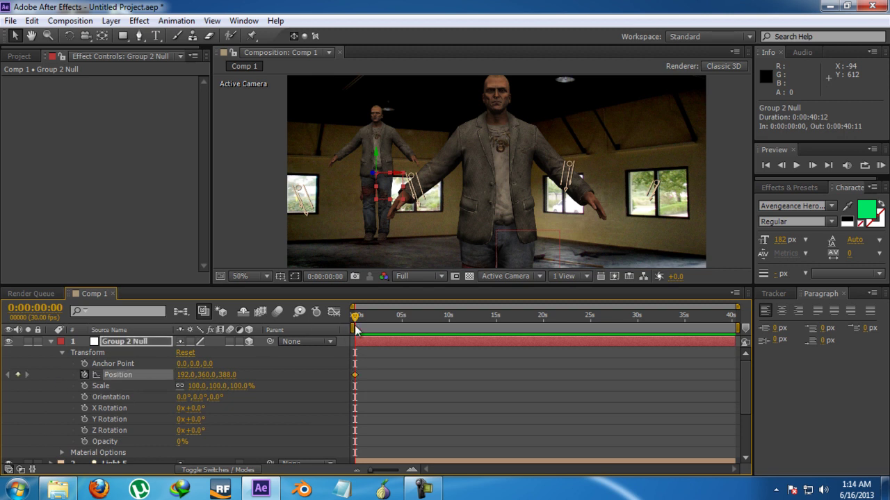
left_click_drag(355, 314, 362, 313)
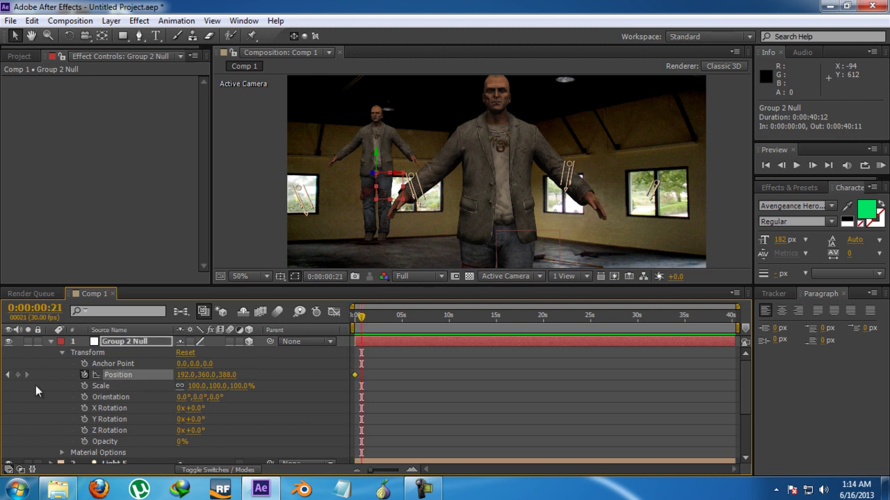
left_click_drag(410, 175, 601, 170)
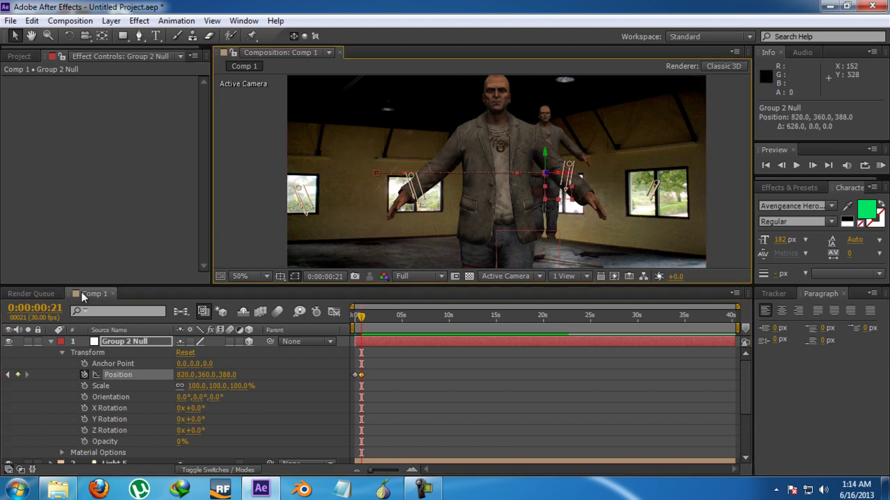
left_click(50, 341)
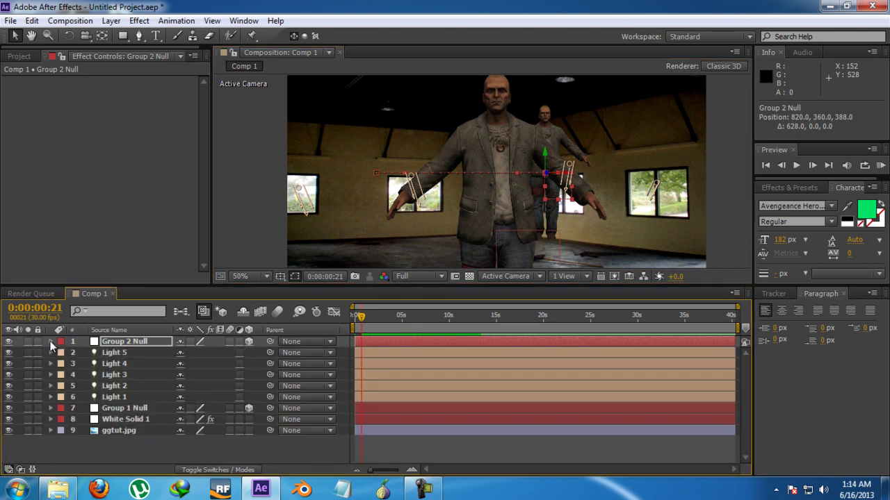
- Keep Element's motion blur on Comp Settings, and enable motion blur for the composition and the White Solid 1 layer
left_click(122, 419)
scroll(77, 139, "down", 5)
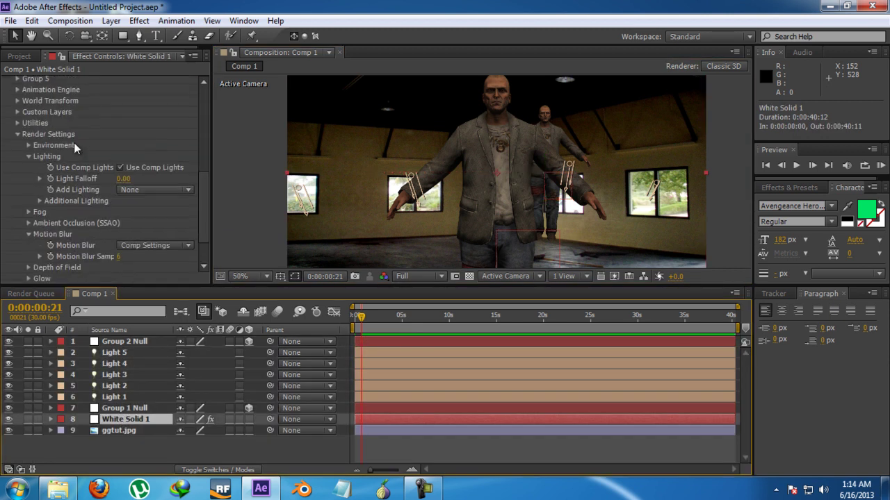
scroll(74, 146, "down", 2)
left_click(142, 199)
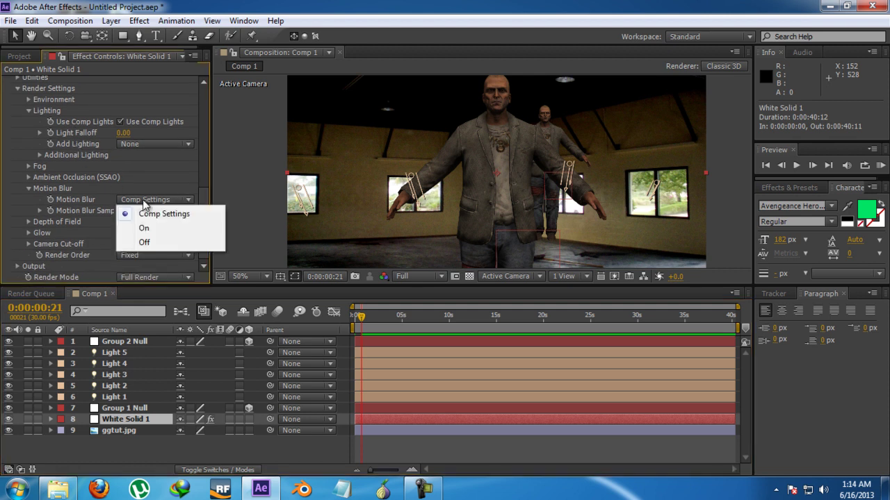
left_click(139, 216)
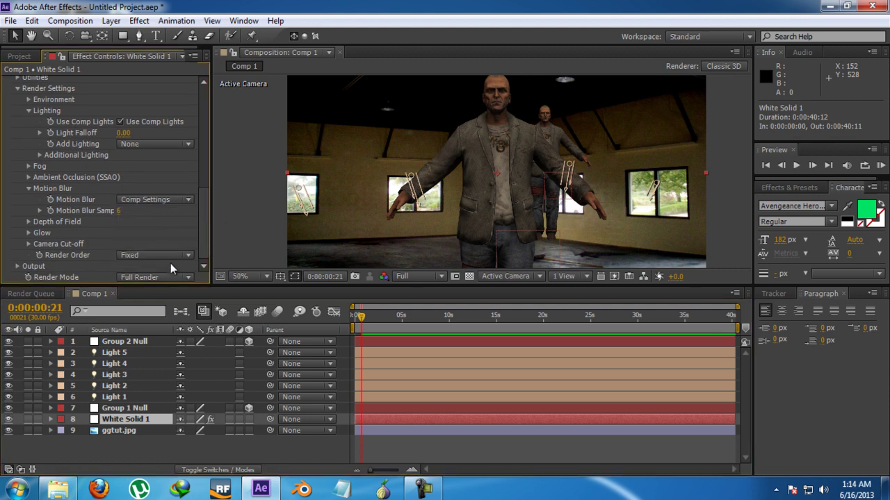
left_click(278, 313)
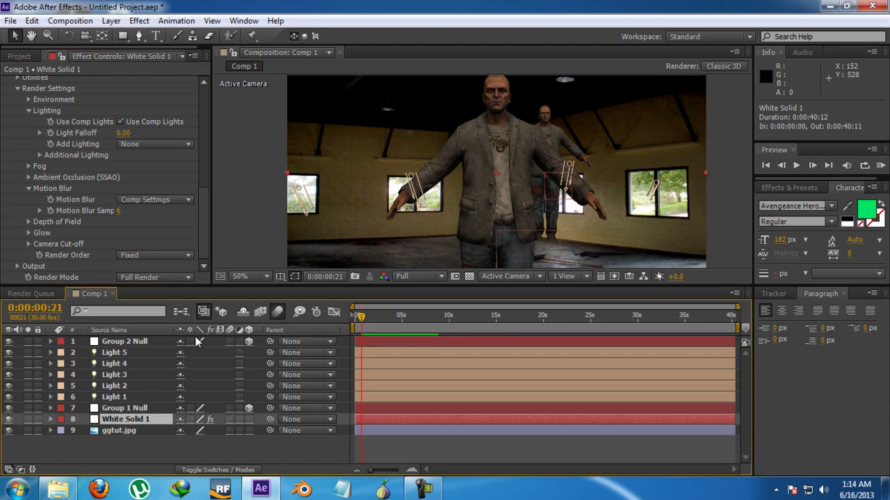
left_click(130, 340)
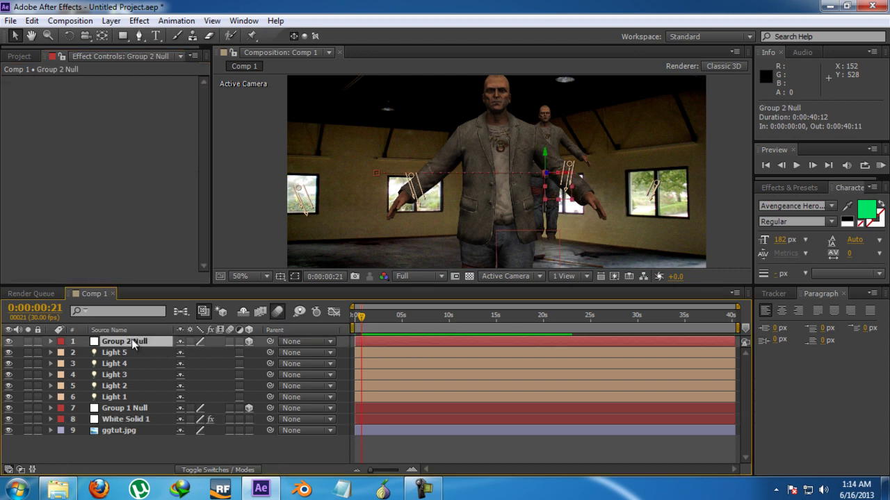
left_click(129, 419)
left_click(228, 418)
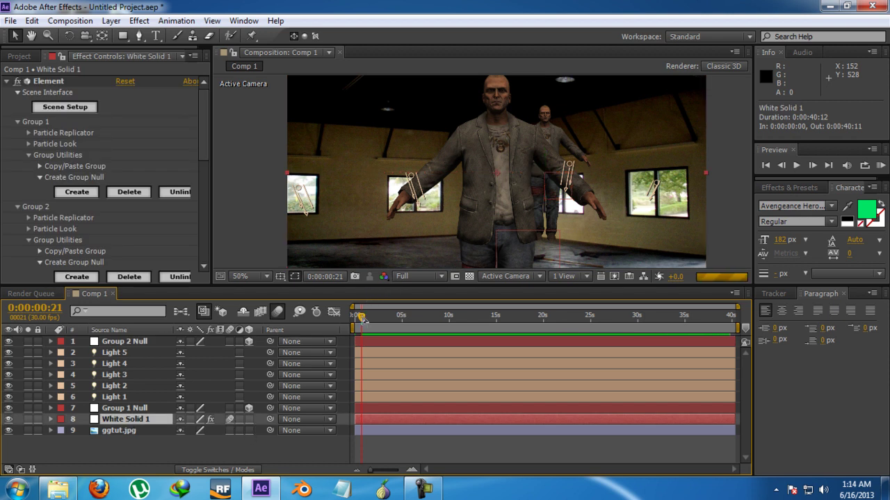
- Set the preview resolution to Half and return to frame 0 to check the motion blur on the moving copy
left_click(404, 277)
left_click(420, 325)
left_click(355, 317)
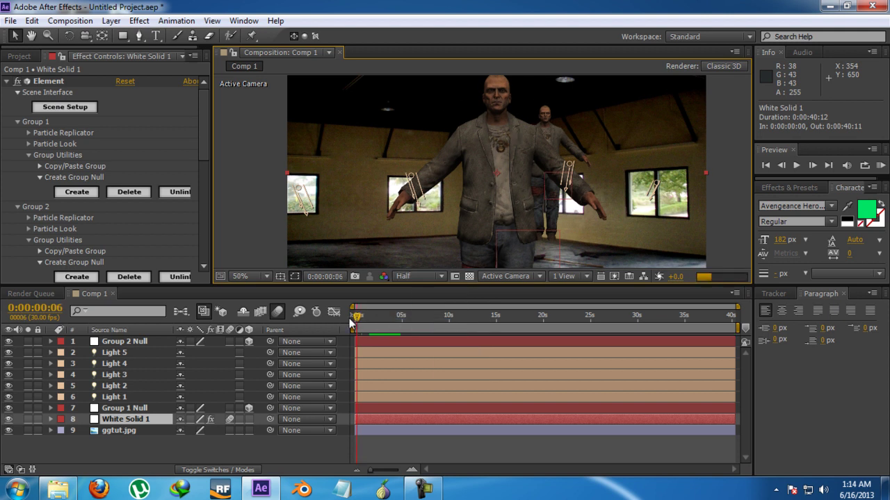
left_click(355, 318)
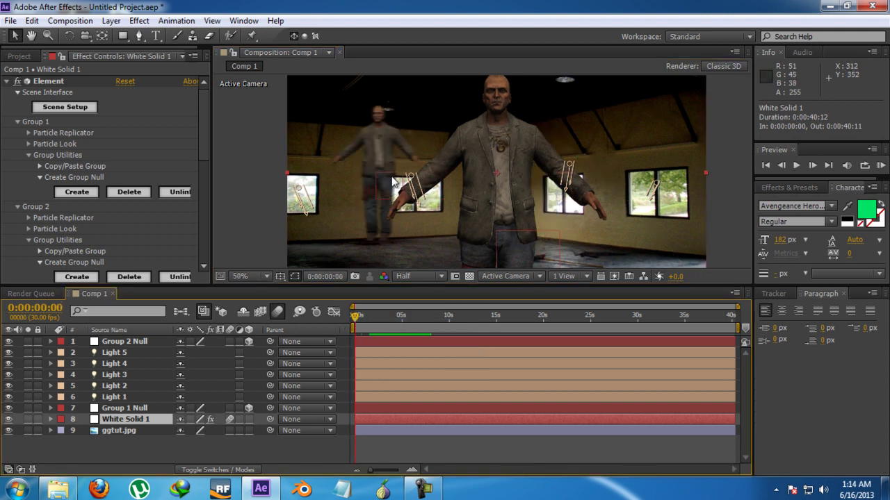
mouse_move(352, 317)
left_mouse_down()
mouse_move(381, 318)
mouse_move(343, 327)
left_mouse_up()
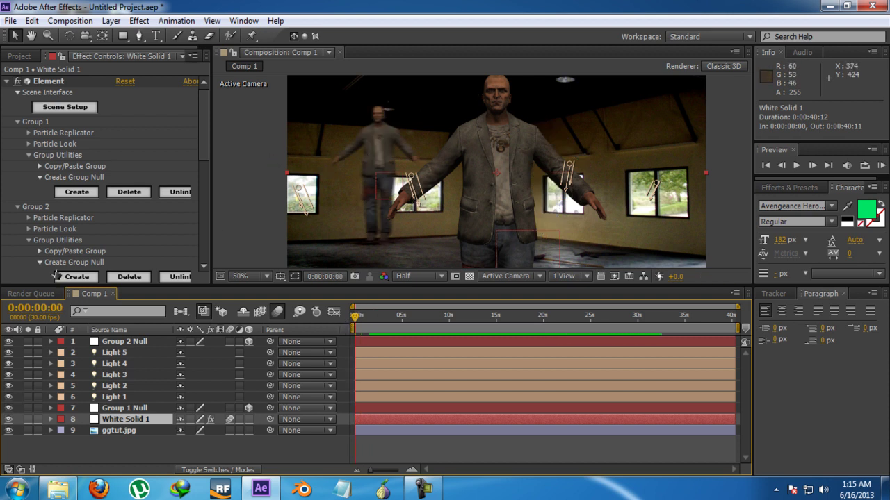
scroll(43, 230, "down", 10)
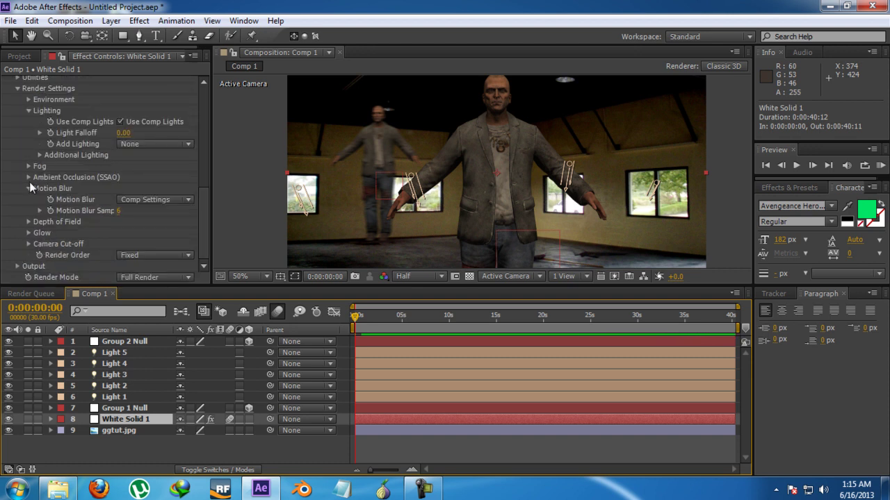
- Turn off ambient occlusion, and disable motion blur for the composition and the White Solid 1 layer
left_click(29, 177)
scroll(100, 159, "down", 1)
left_click(120, 166)
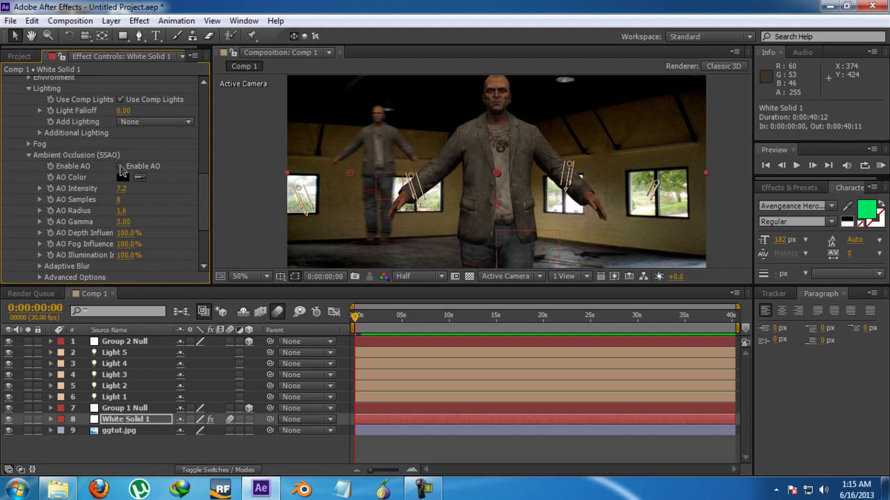
left_click(28, 155)
scroll(69, 193, "up", 1)
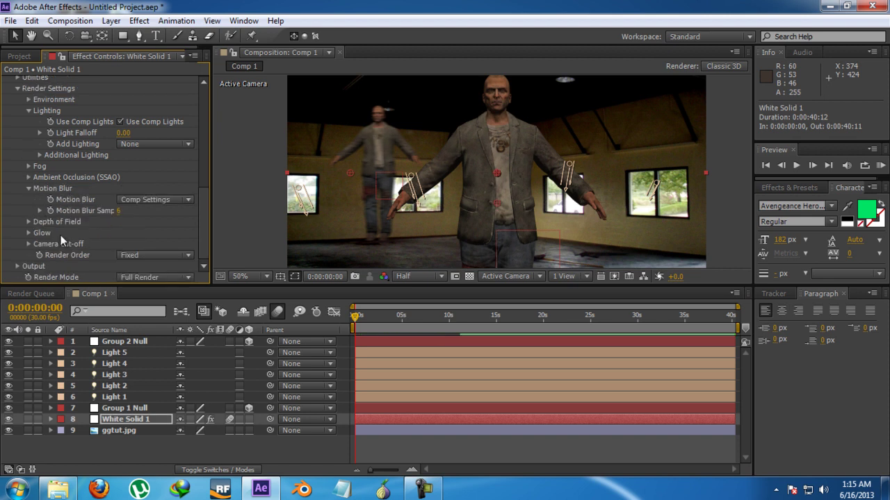
left_click(277, 312)
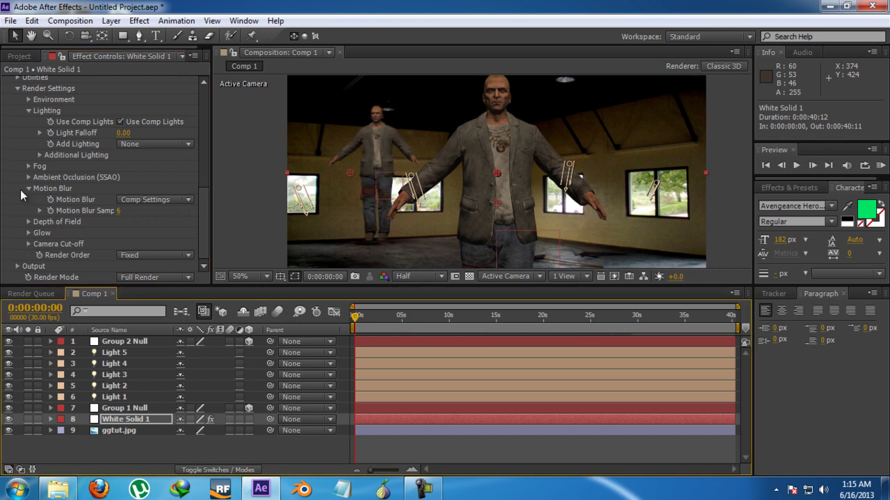
- Keep Depth of Field on Comp Settings and DOF Mode on Pixel Blur, and raise DOF Max Radius to 66
left_click(28, 222)
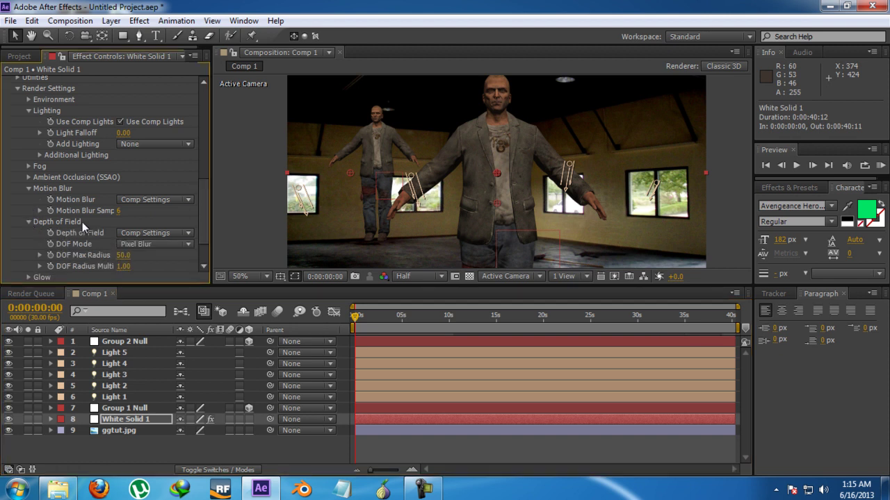
left_click(139, 233)
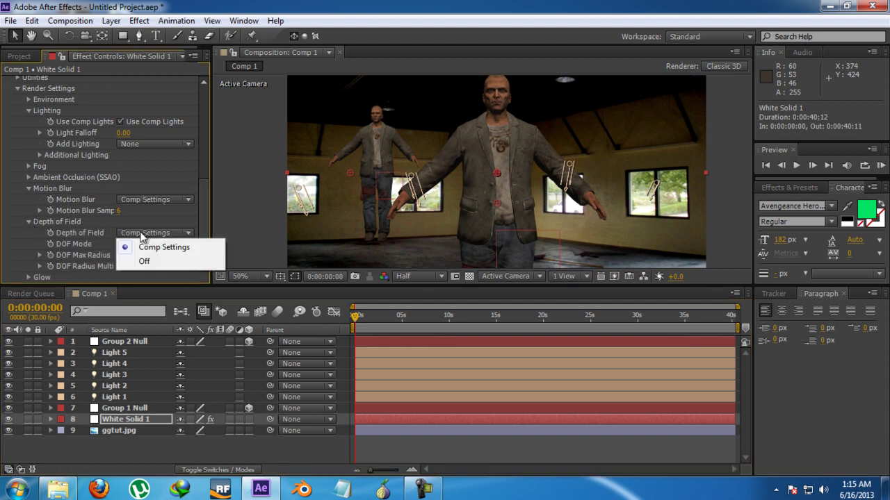
left_click(153, 213)
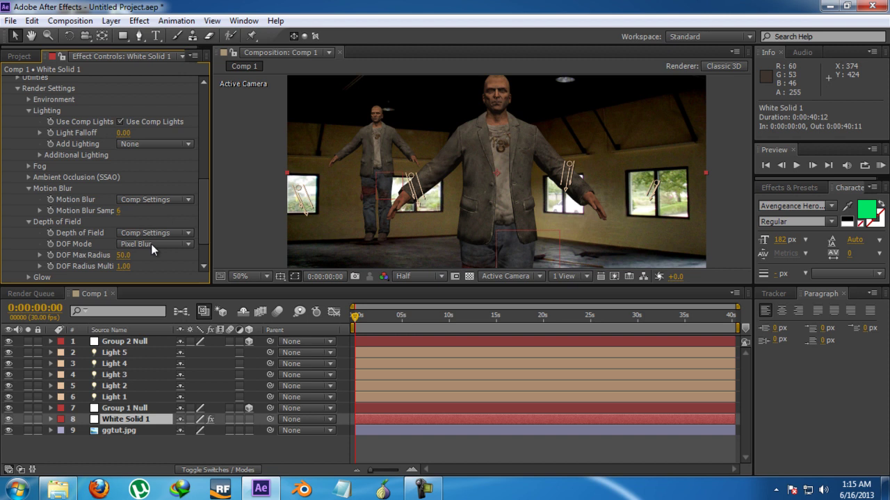
left_click(151, 244)
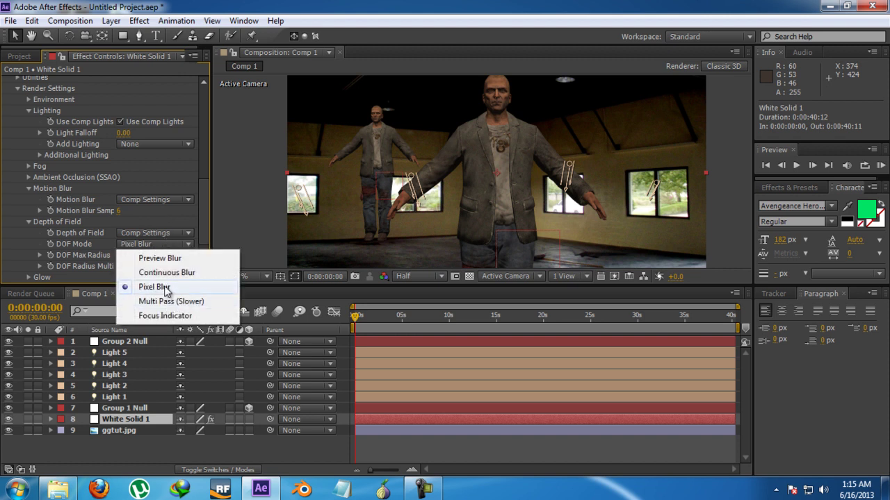
left_click(162, 287)
left_click_drag(122, 254, 146, 254)
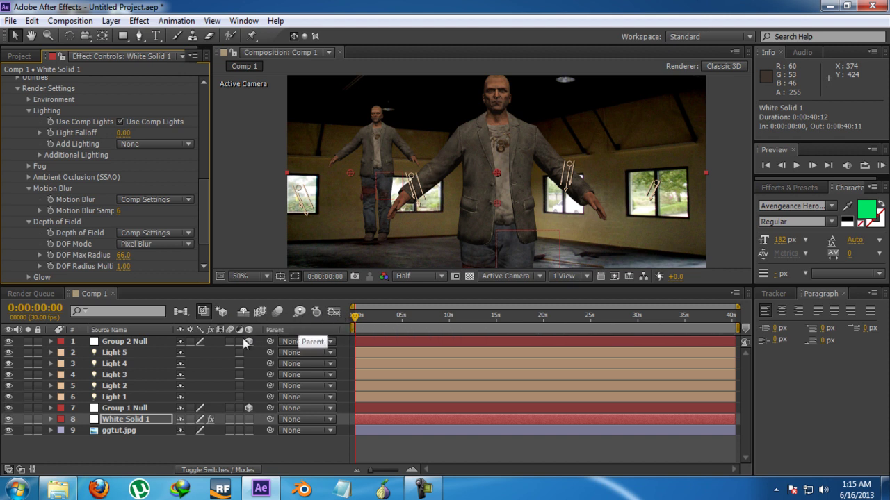
- Try Preview Blur as the DOF Mode and return it to Pixel Blur
left_click(142, 247)
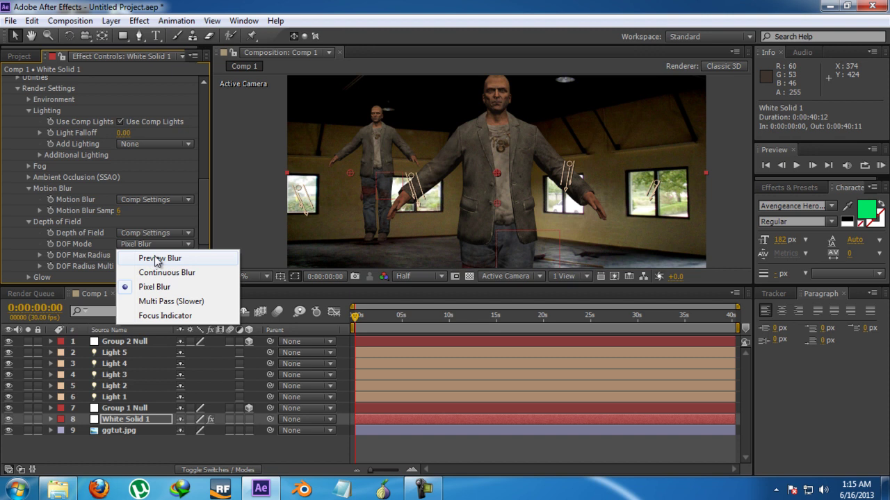
left_click(155, 253)
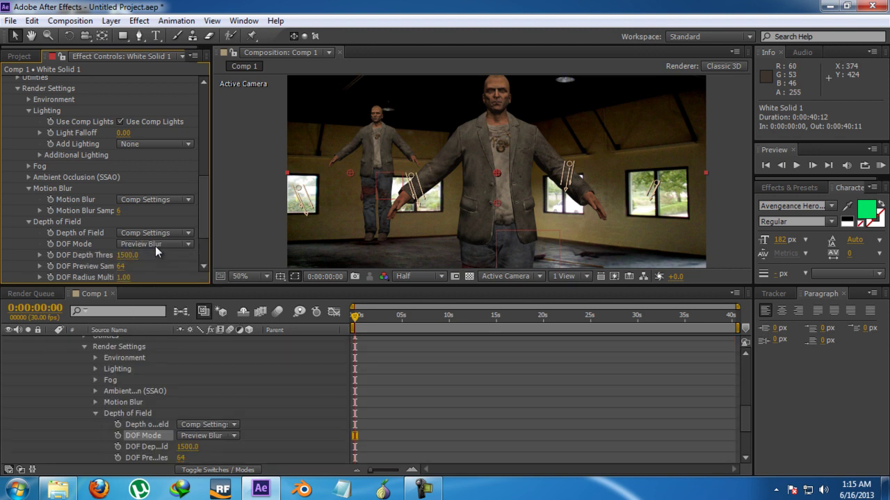
left_click(155, 246)
left_click(166, 287)
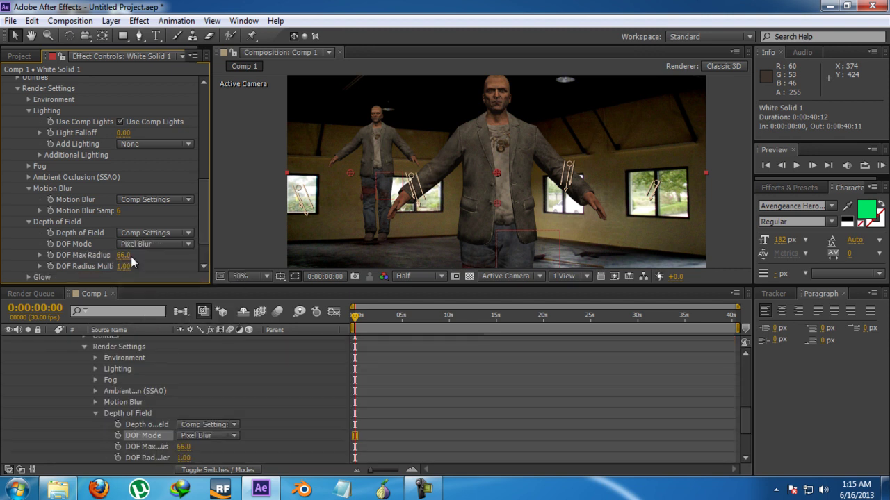
- Set DOF Max Radius to 4 and DOF Radius Multiplier to 1.63, leaving Depth of Field on Comp Settings
left_click_drag(196, 251, 89, 257)
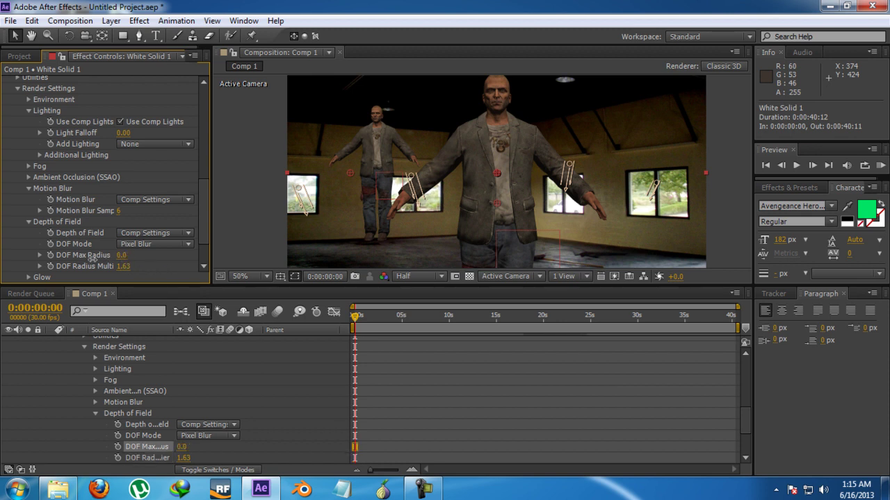
left_click(143, 233)
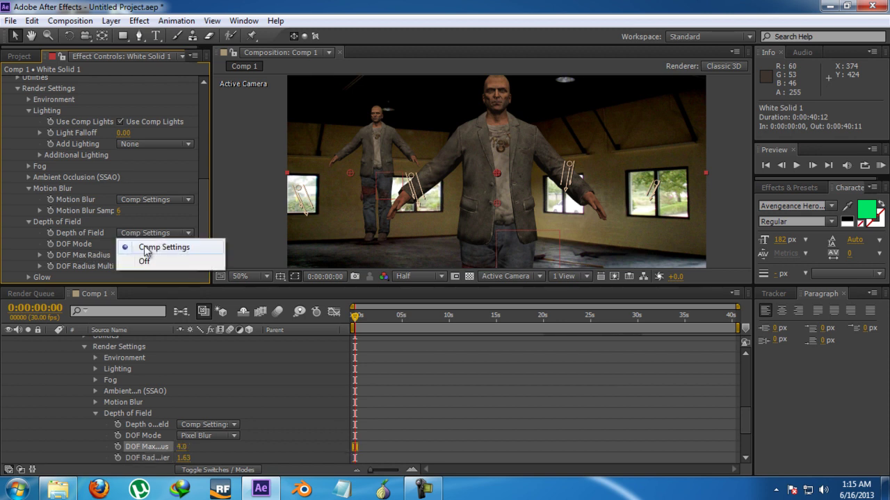
left_click(143, 254)
scroll(128, 223, "down", 2)
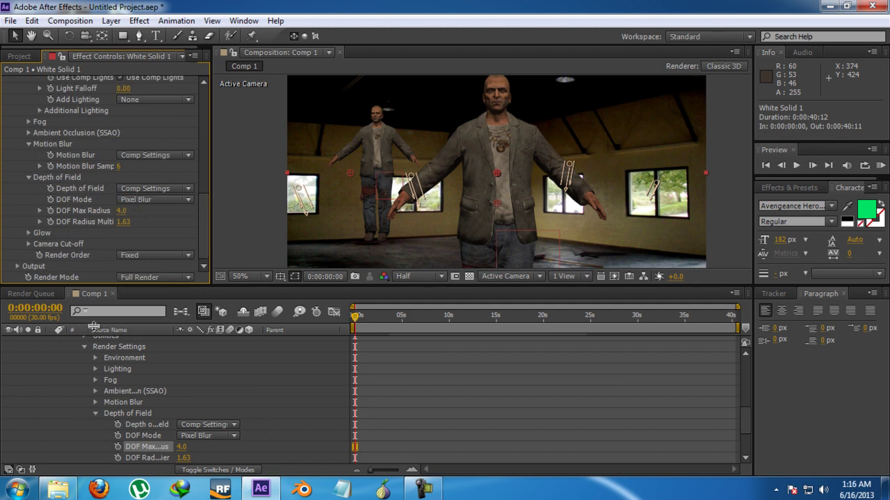
left_click(84, 347)
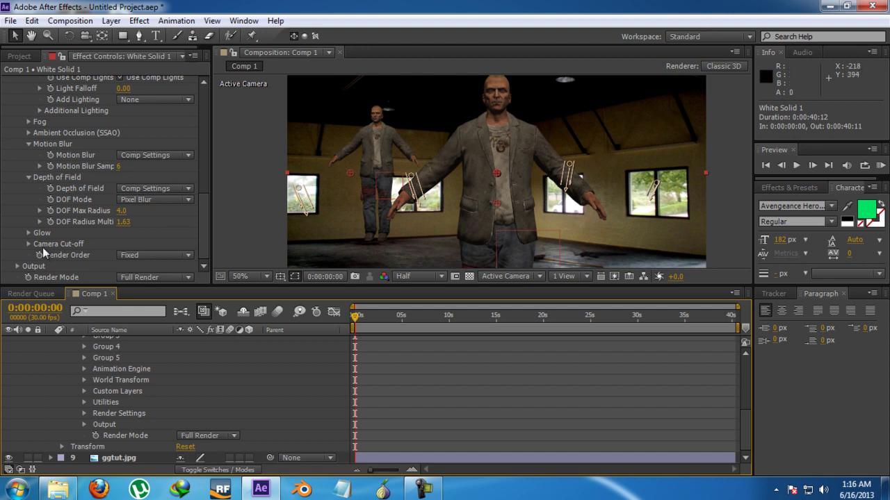
- Enable Glow from Luminance with Glow Intensity 0.6, Glow Radius 1.70, Glow Aspect Ratio 1.03 and Glow Threshold 0.26
left_click(29, 233)
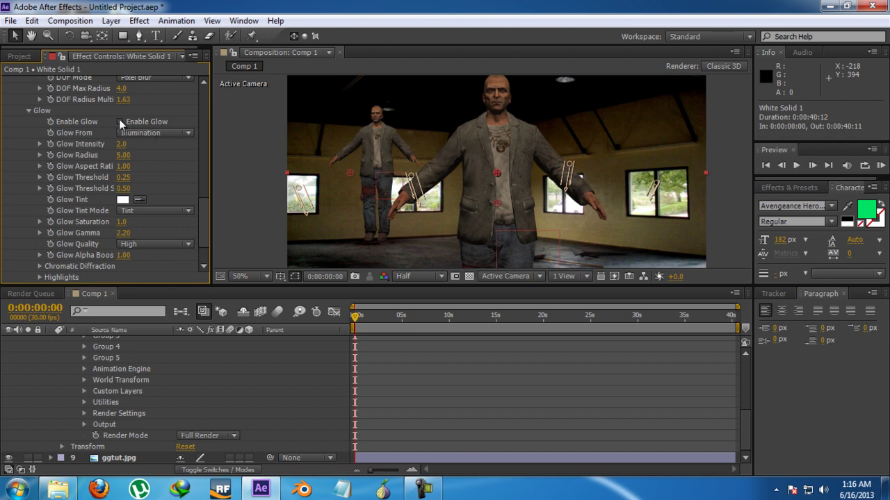
left_click(120, 122)
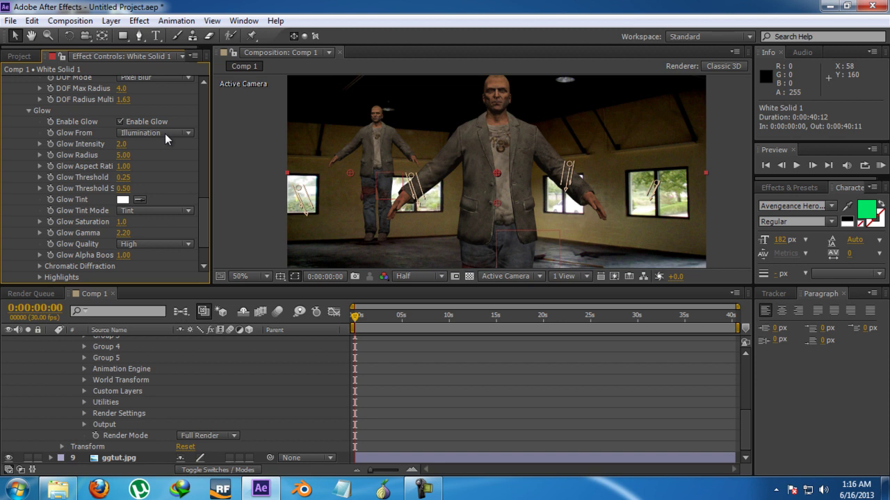
left_click(164, 134)
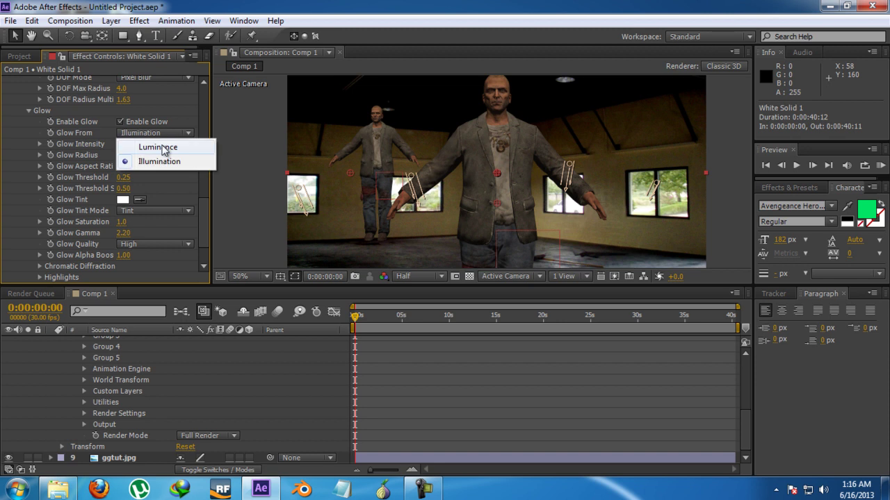
left_click(160, 147)
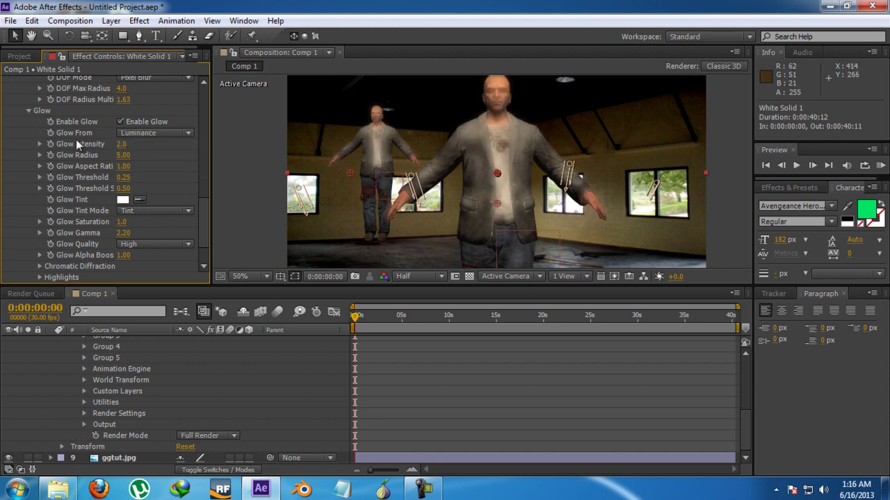
left_click_drag(120, 146, 95, 164)
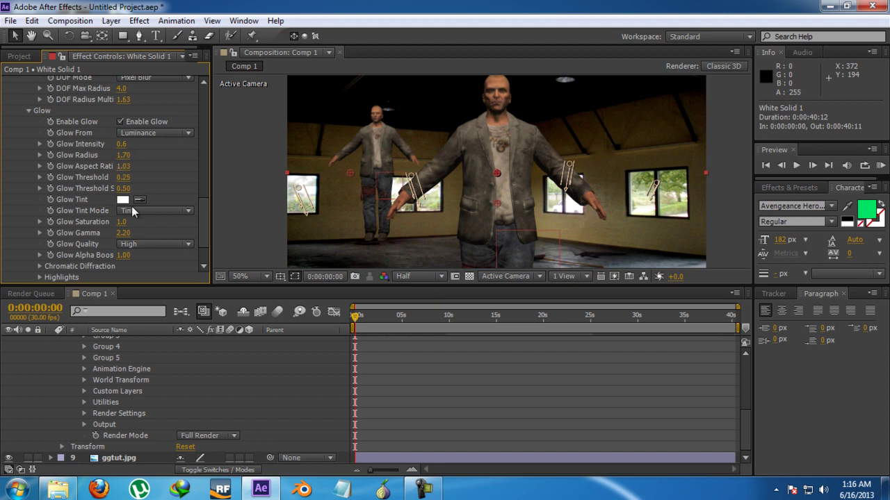
mouse_move(125, 178)
left_mouse_down()
mouse_move(162, 173)
mouse_move(126, 179)
left_mouse_up()
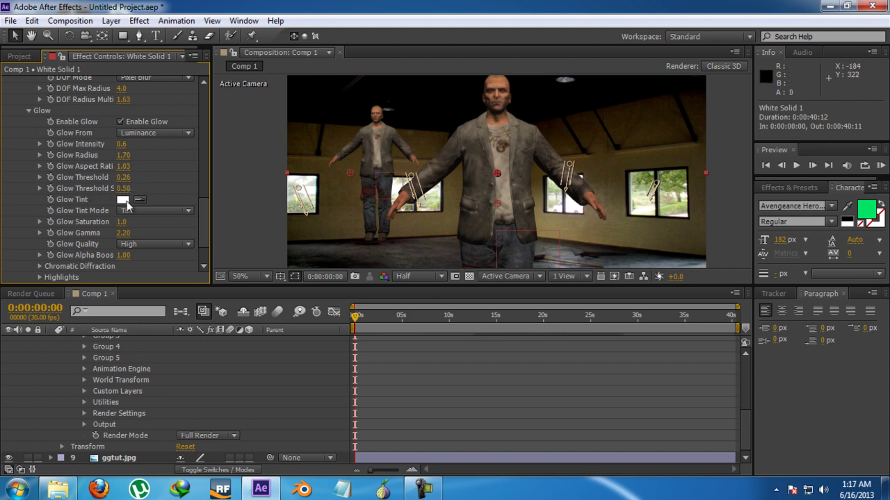
- Set the Glow Tint to bright green, 48FF00
left_click(122, 200)
left_click_drag(662, 259, 681, 284)
left_click_drag(710, 327, 710, 348)
left_click_drag(691, 235, 702, 226)
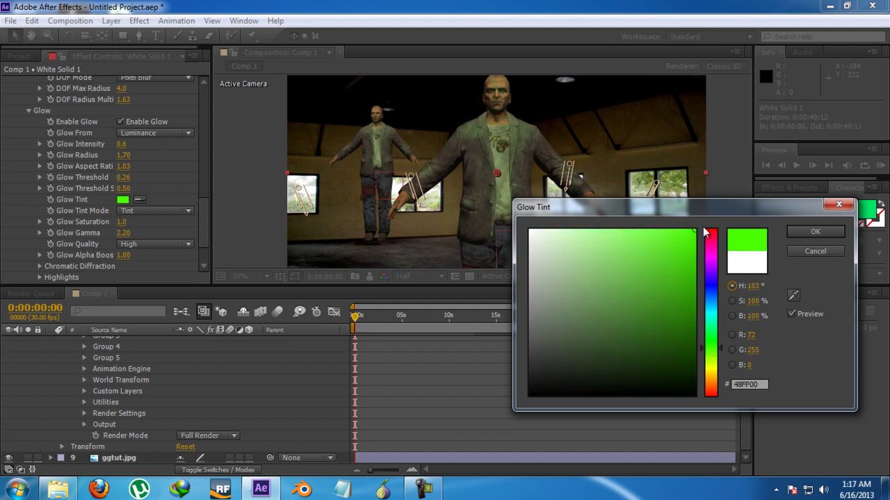
left_click(815, 232)
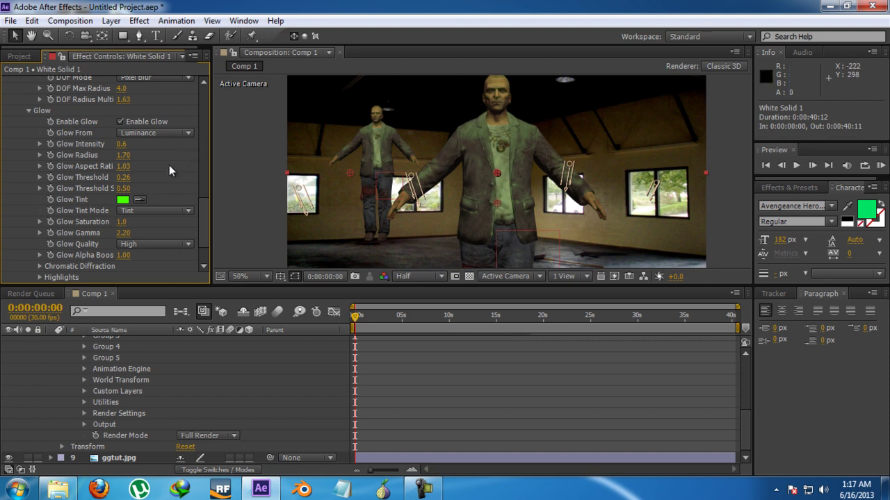
- Increase the Glow Radius to about 16.10 and set the glow's Highlight Intensity to about 1.8
scroll(169, 165, "down", 2)
left_click(122, 193)
key("Return")
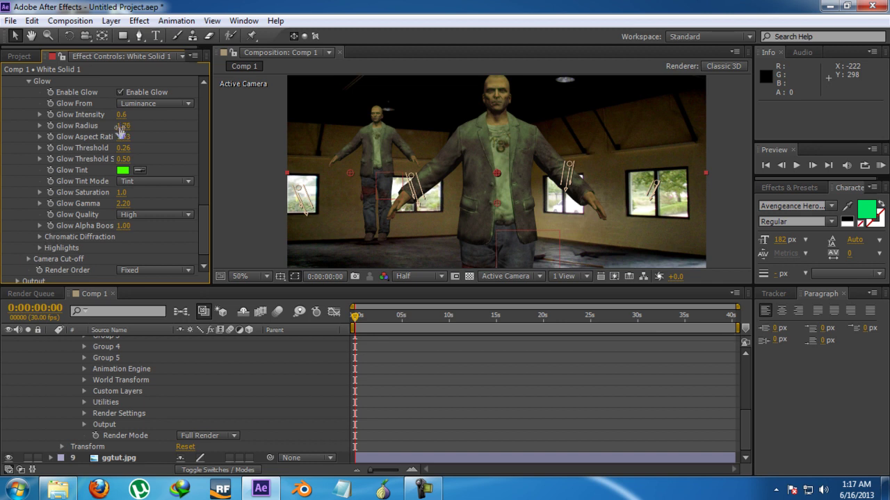
left_click_drag(123, 132, 200, 113)
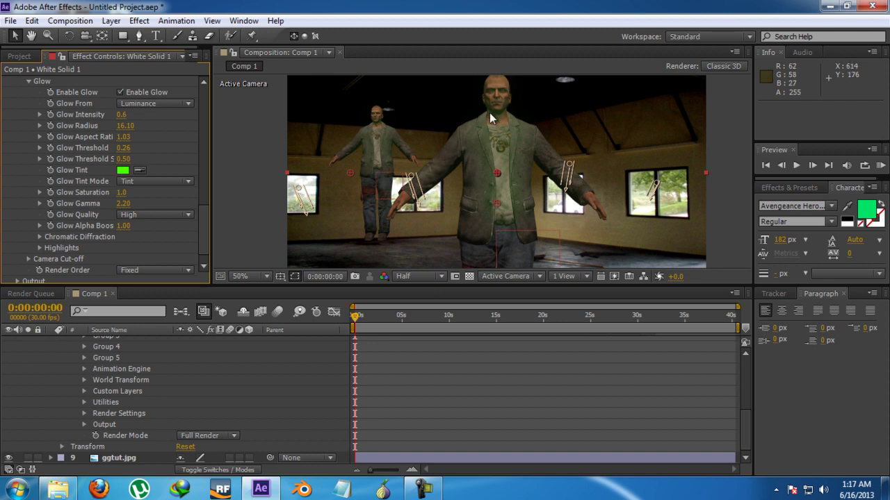
left_click(40, 248)
mouse_move(123, 244)
left_mouse_down()
mouse_move(143, 244)
mouse_move(133, 244)
left_mouse_up()
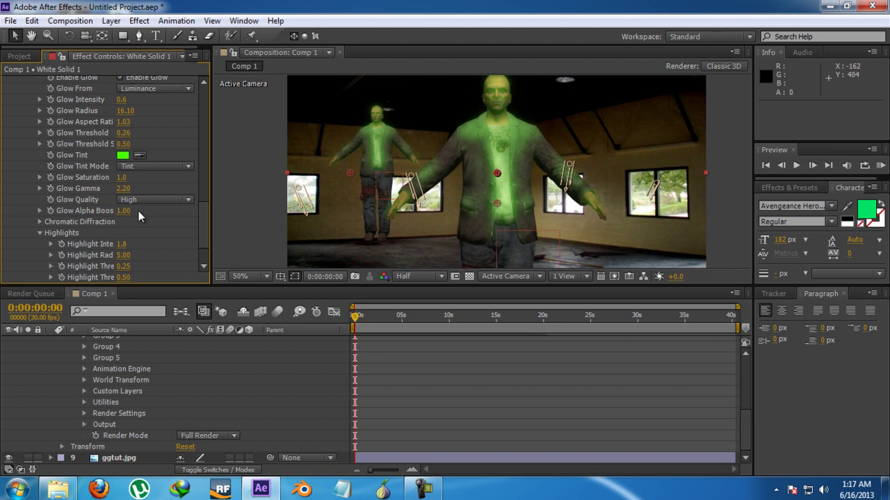
- Change the Glow Tint to a soft yellow, EAE266
left_click(130, 154)
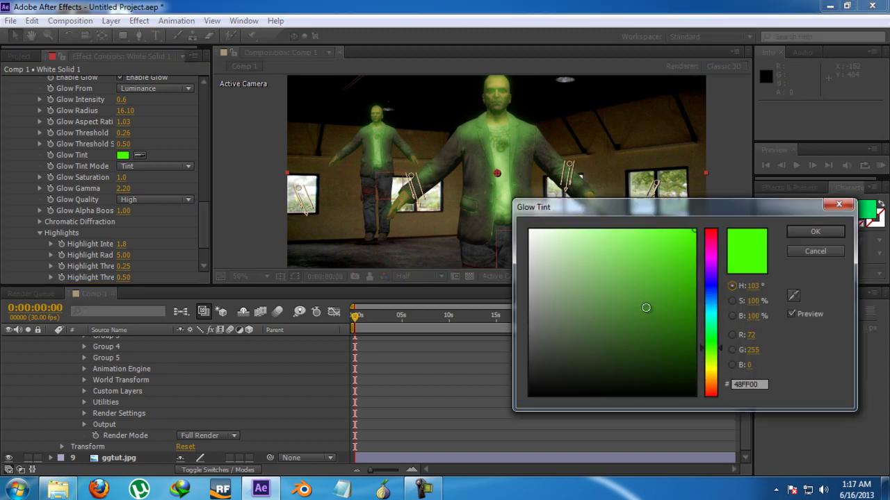
left_click_drag(710, 353, 710, 377)
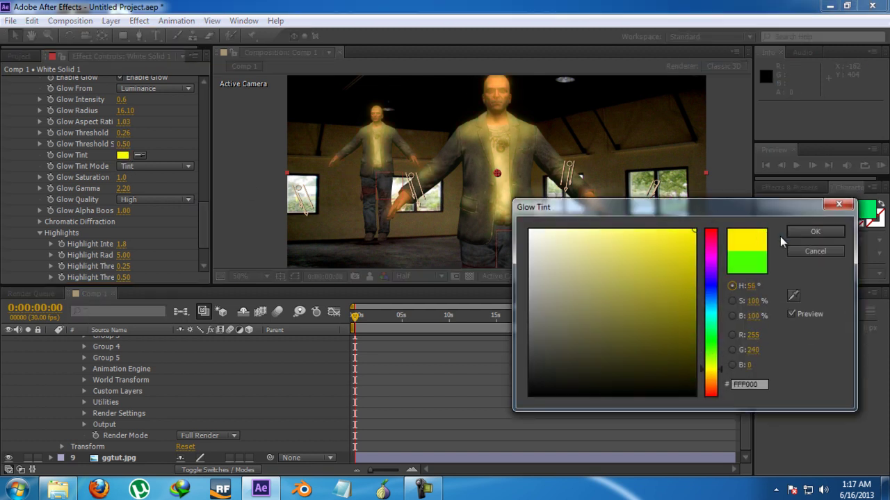
left_click(621, 244)
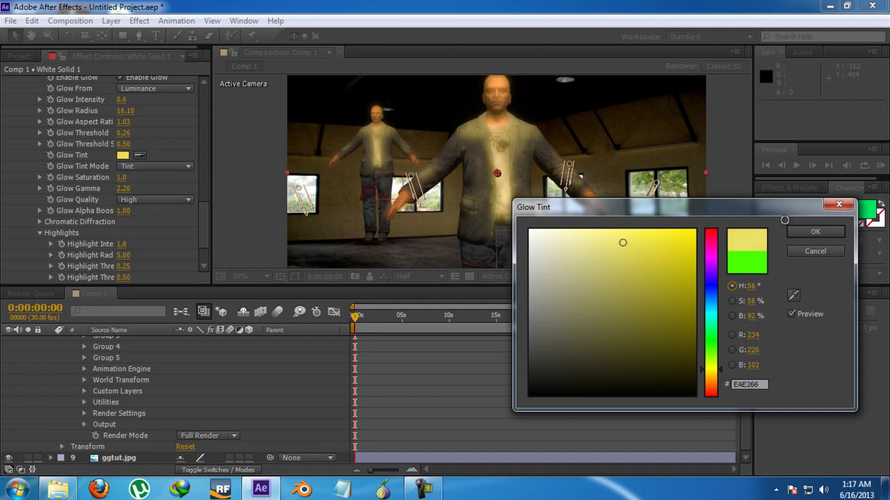
left_click(815, 231)
- Set the glow's Chromatic Diffraction to Intensity 18.5 and Spread 45.70, checking the effect on the characters up close
scroll(107, 169, "down", 2)
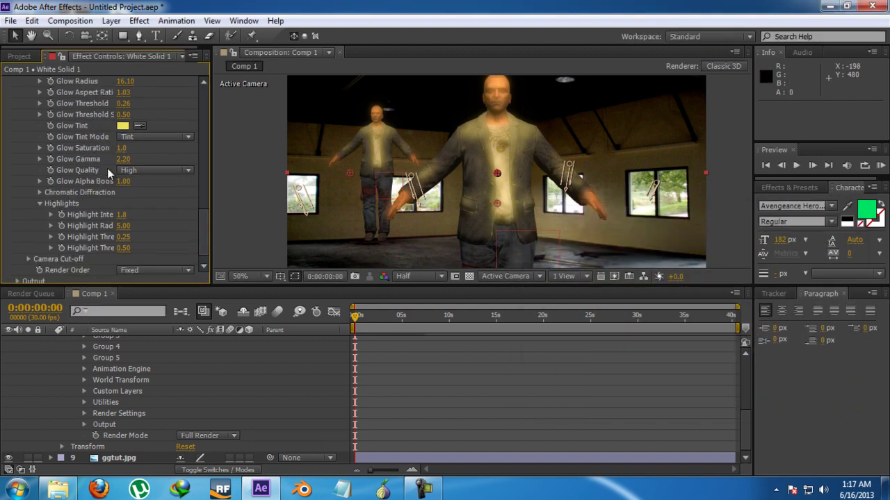
scroll(45, 227, "down", 1)
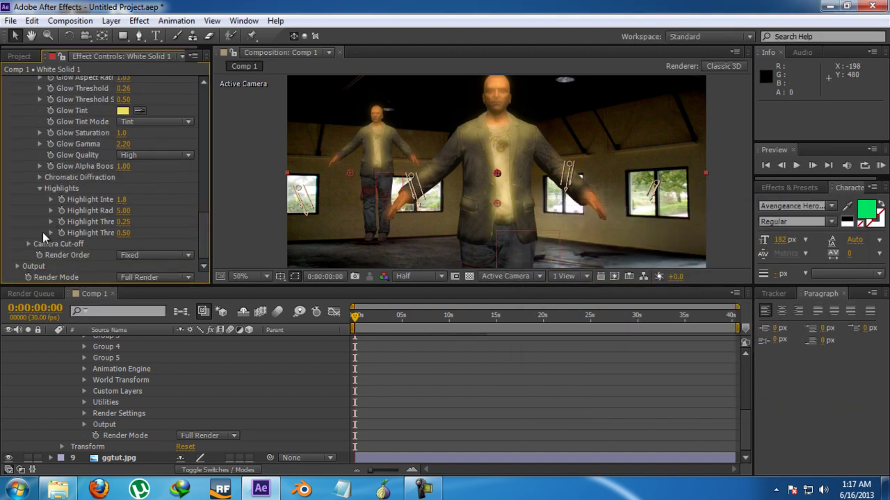
left_click(40, 177)
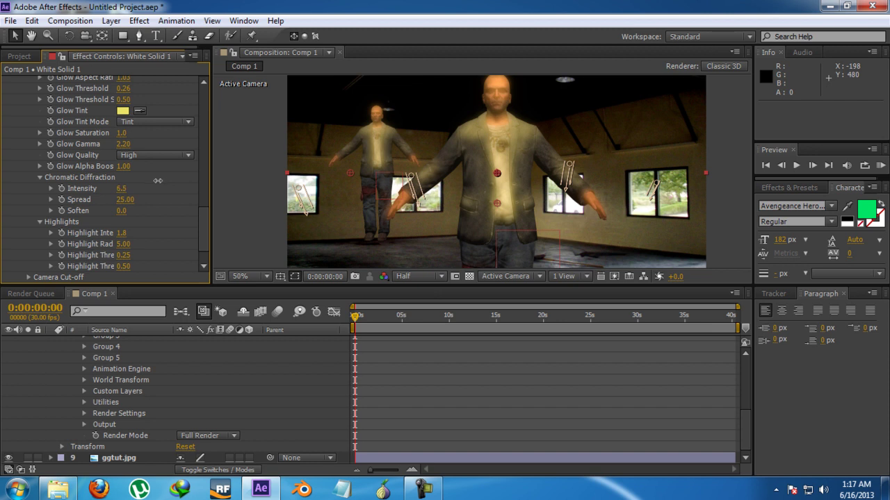
left_click_drag(164, 179, 182, 176)
scroll(615, 148, "up", 4)
left_click_drag(128, 200, 138, 199)
left_click_drag(240, 180, 242, 180)
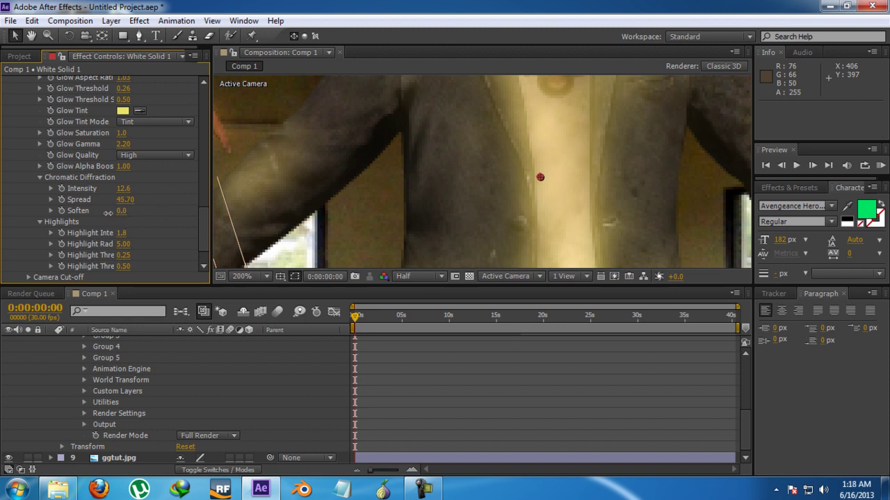
left_click_drag(121, 189, 167, 183)
scroll(612, 167, "down", 4)
scroll(601, 167, "up", 4)
scroll(600, 168, "down", 2)
scroll(600, 168, "down", 2)
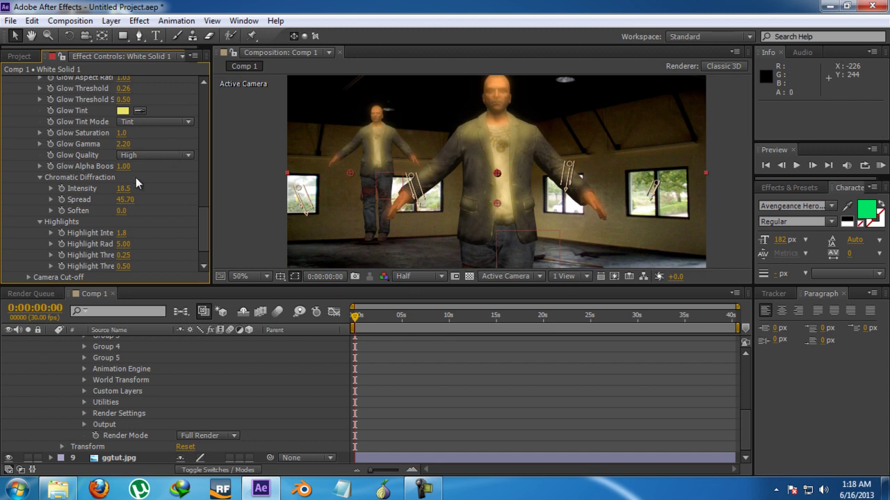
scroll(83, 219, "down", 1)
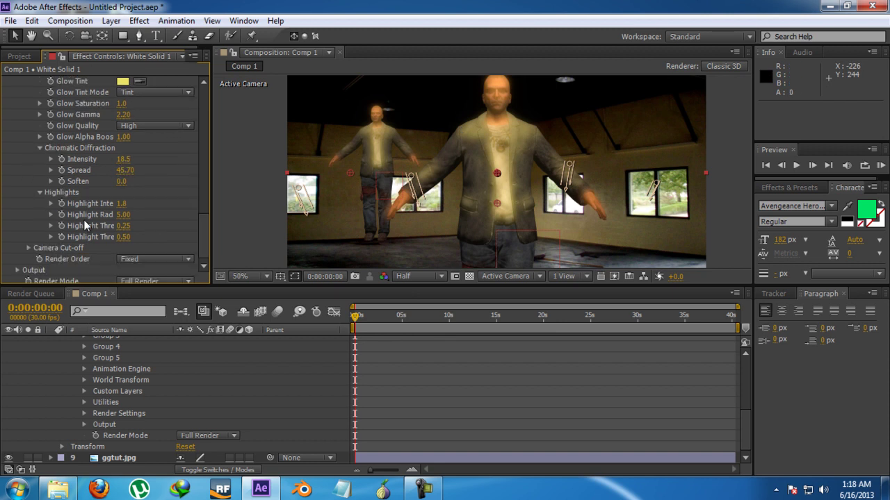
- Turn off the glow and set the Chromatic Diffraction Intensity and Spread and the Highlight Intensity to 0
scroll(83, 219, "up", 3)
left_click(120, 91)
scroll(145, 221, "down", 3)
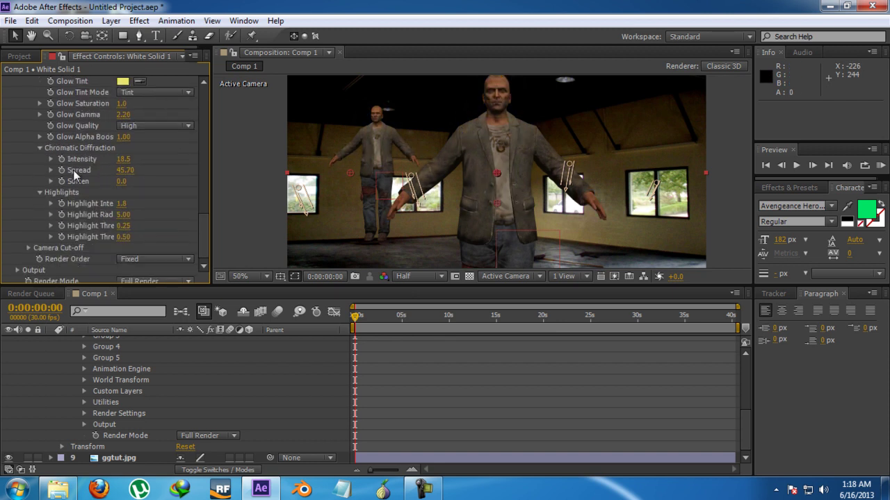
left_click(127, 159)
type("0")
key("Return")
left_click(125, 203)
key("Return")
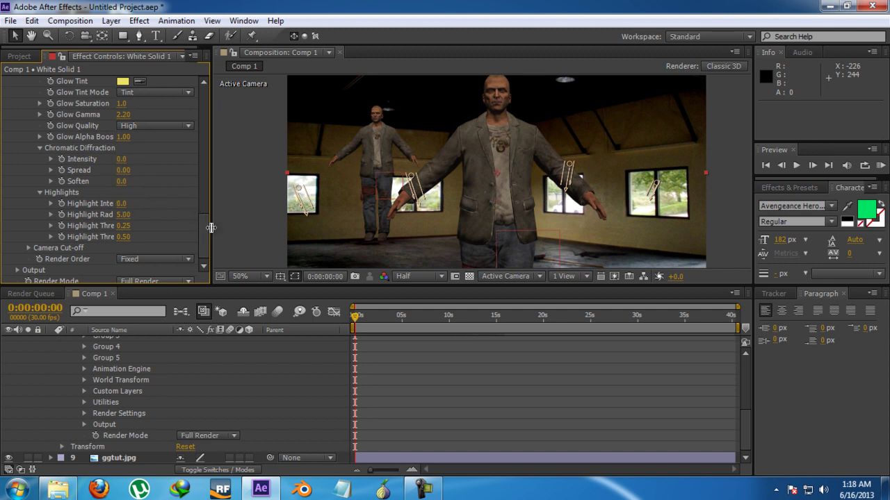
- Examine the Camera Cut-off settings and the available Render Order options of the Element effect
scroll(202, 235, "down", 1)
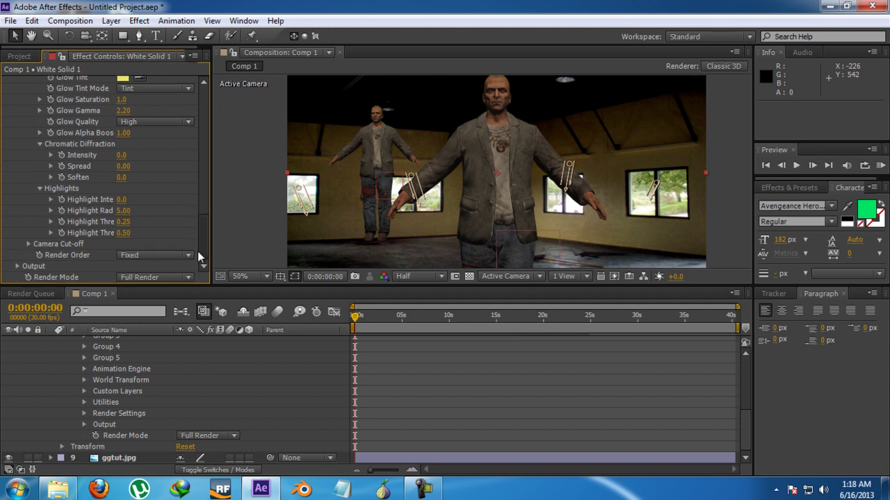
left_click(27, 245)
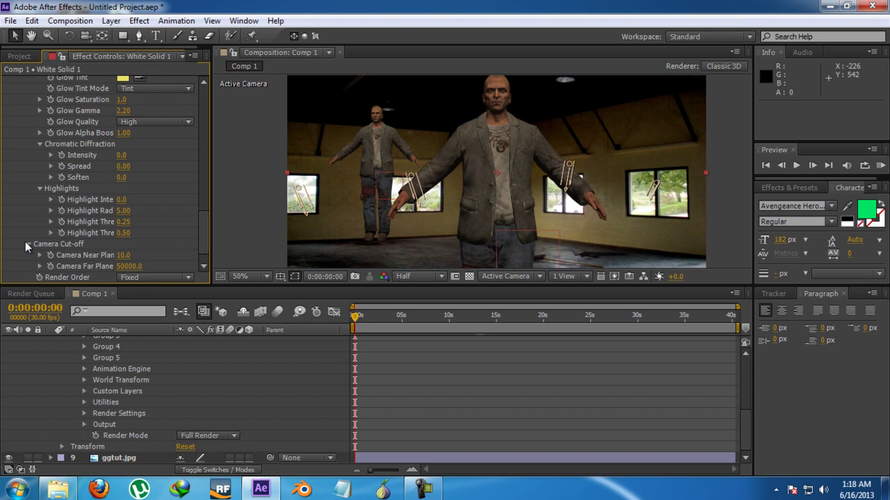
left_click(29, 244)
left_click(137, 255)
left_click(149, 283)
left_click(139, 258)
left_click(149, 271)
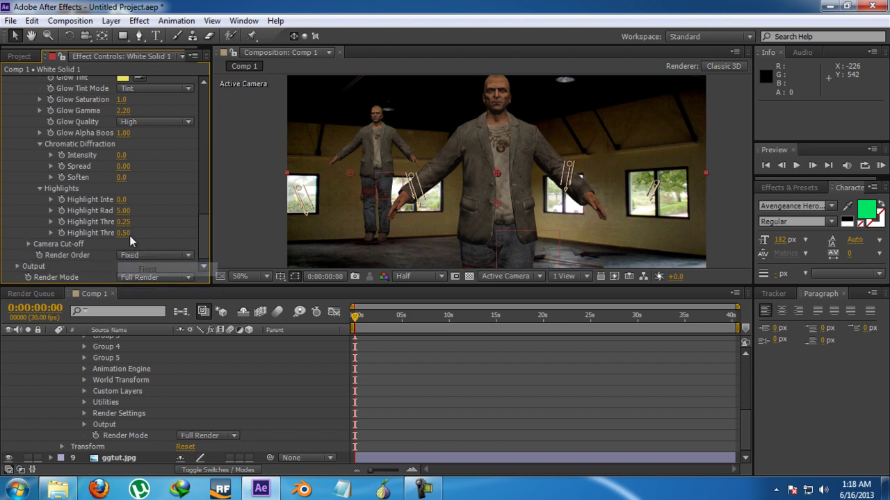
- Preview the Z Depth no AA and World Position passes in the Element output, then return Show to Composite
left_click(18, 267)
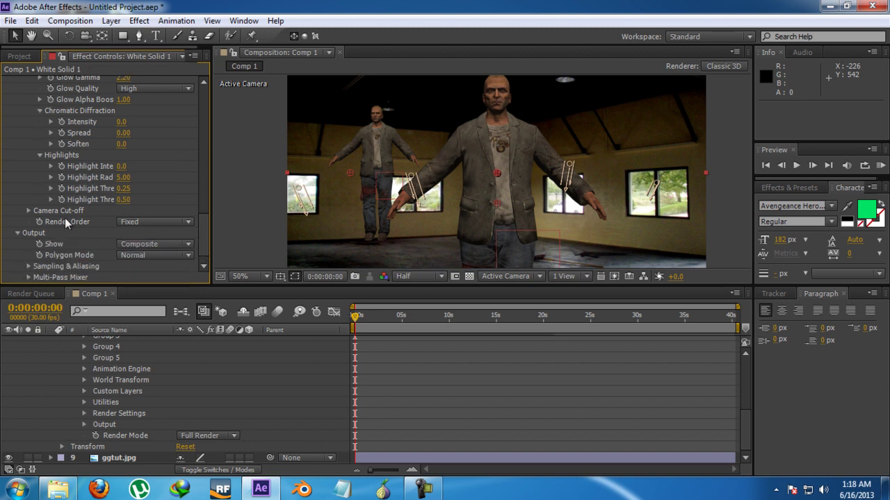
left_click(150, 240)
left_click(149, 258)
left_click(152, 237)
left_click(160, 276)
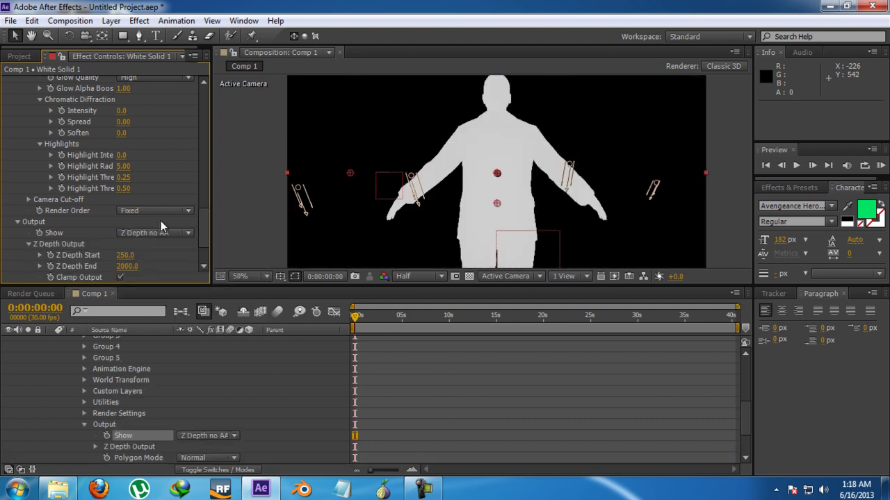
left_click(159, 230)
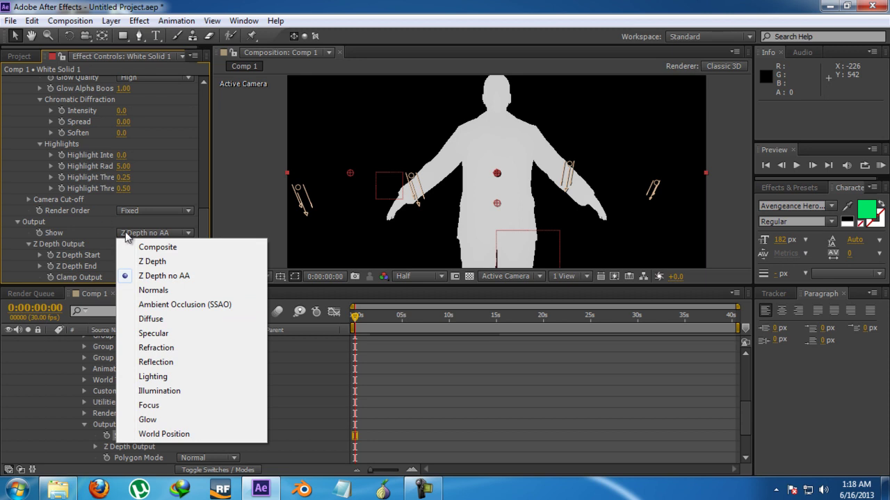
left_click(159, 435)
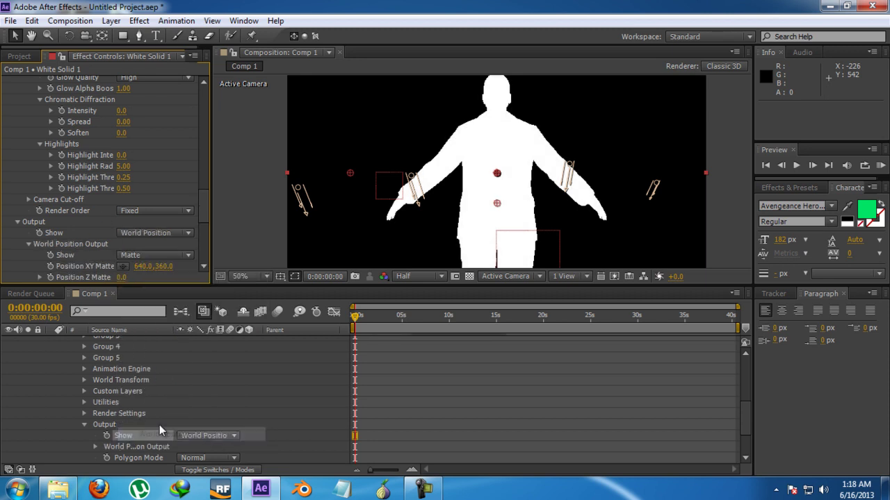
left_click(147, 234)
left_click(149, 243)
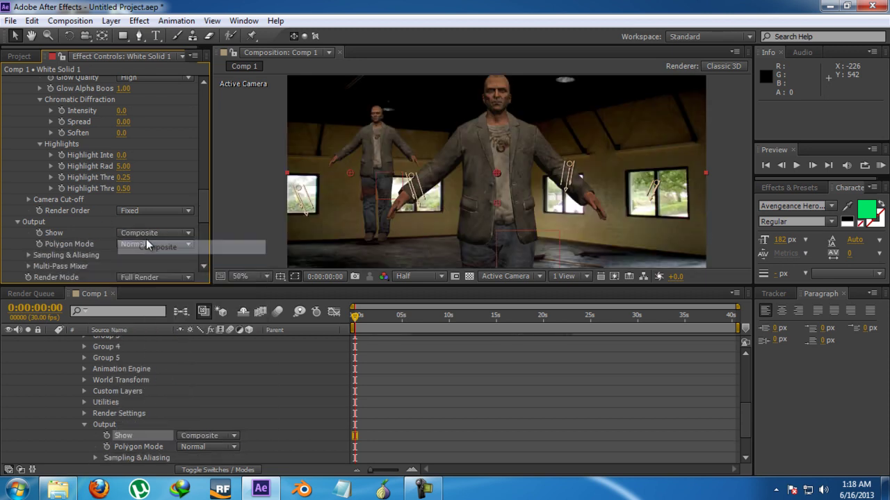
- Import the ruined-city picture 1.jpg and place it in the composition between White Solid 1 and ggtut.jpg
scroll(74, 345, "up", 4)
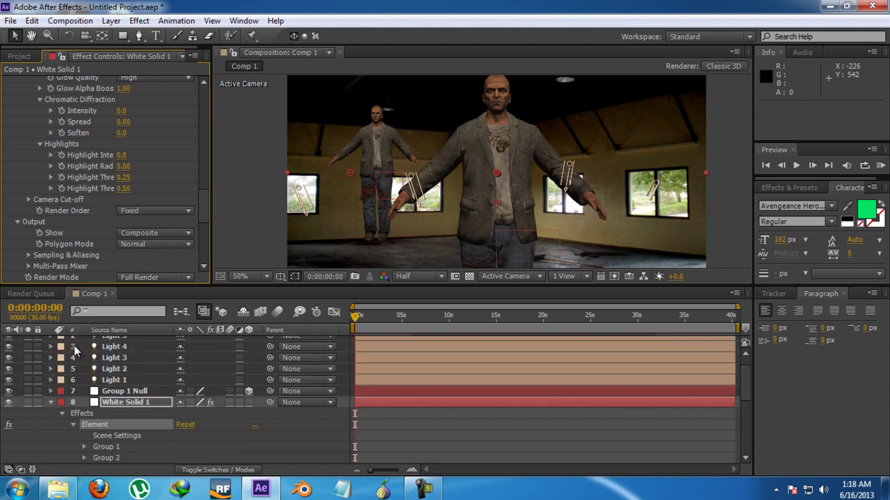
left_click(51, 402)
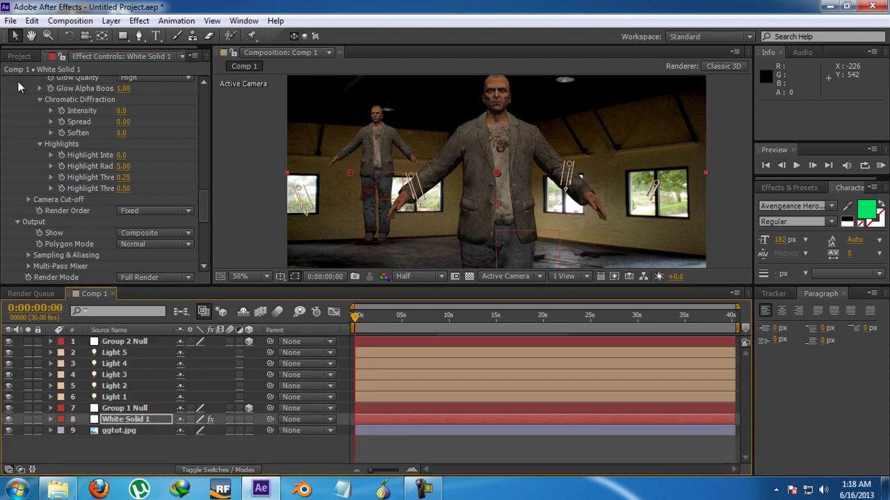
left_click(20, 56)
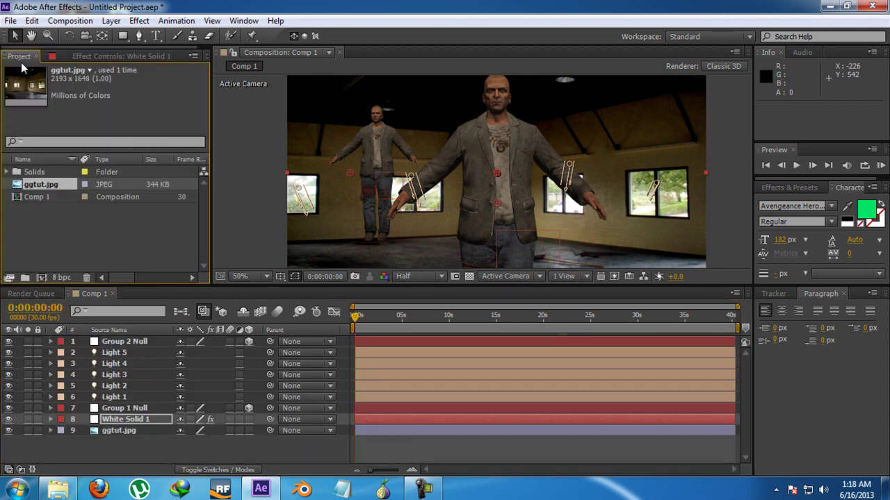
double_click(54, 231)
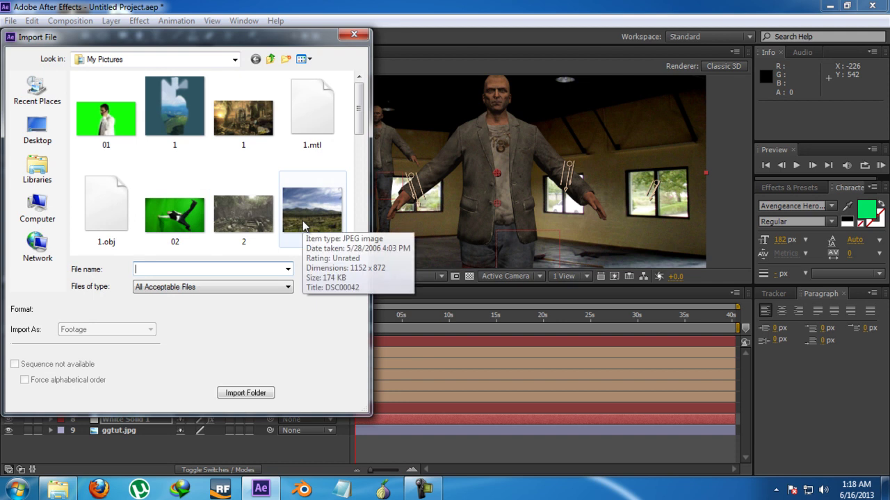
double_click(236, 125)
left_click_drag(63, 209, 139, 422)
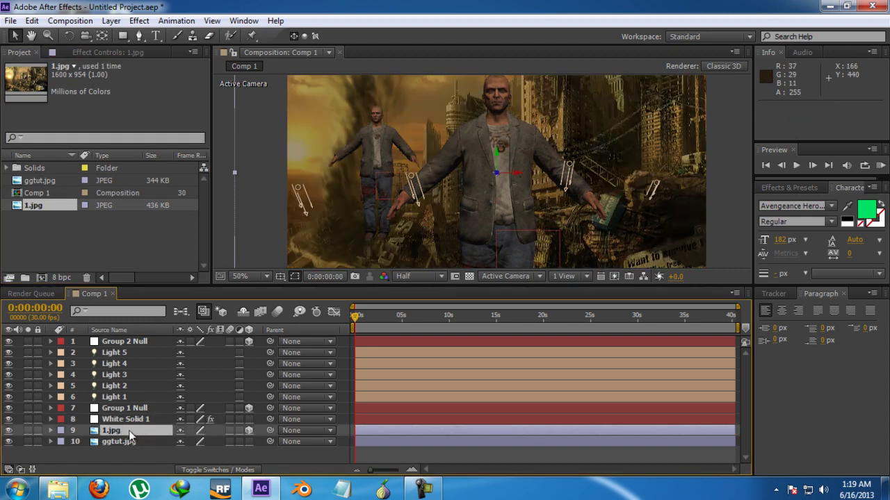
- Turn off Accepts Shadows in the material options of the 1.jpg layer
left_click(50, 430)
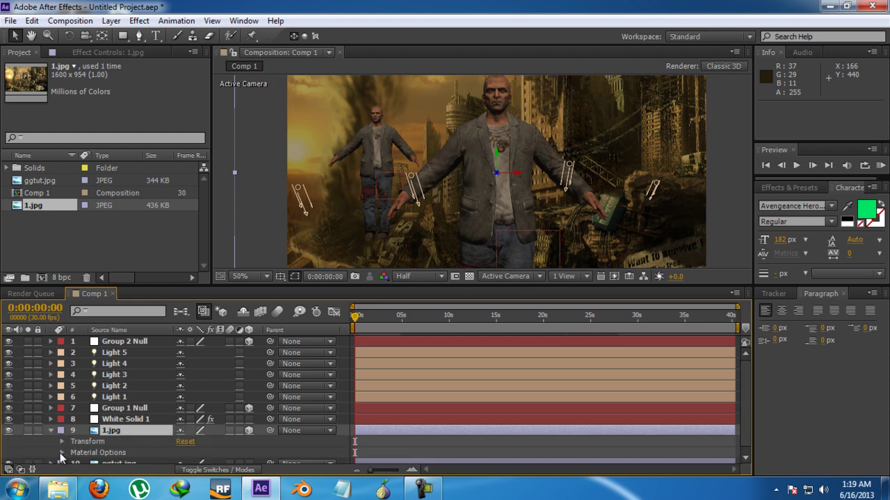
left_click(61, 452)
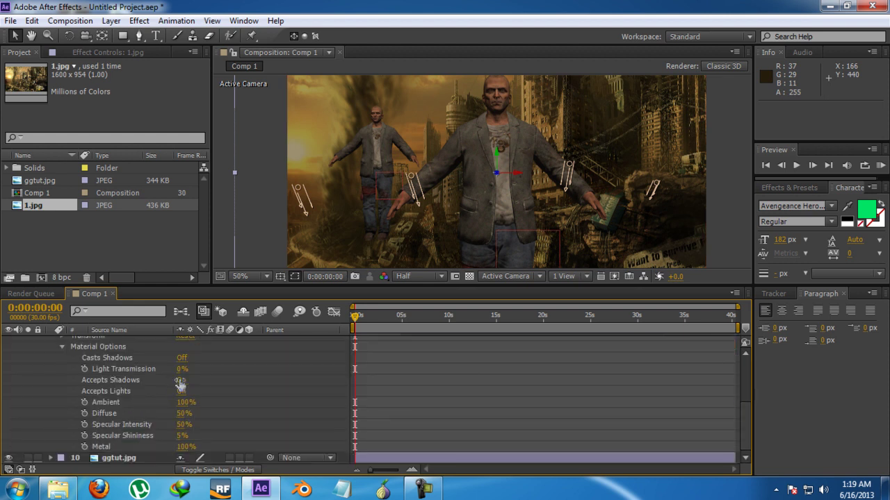
left_click(180, 383)
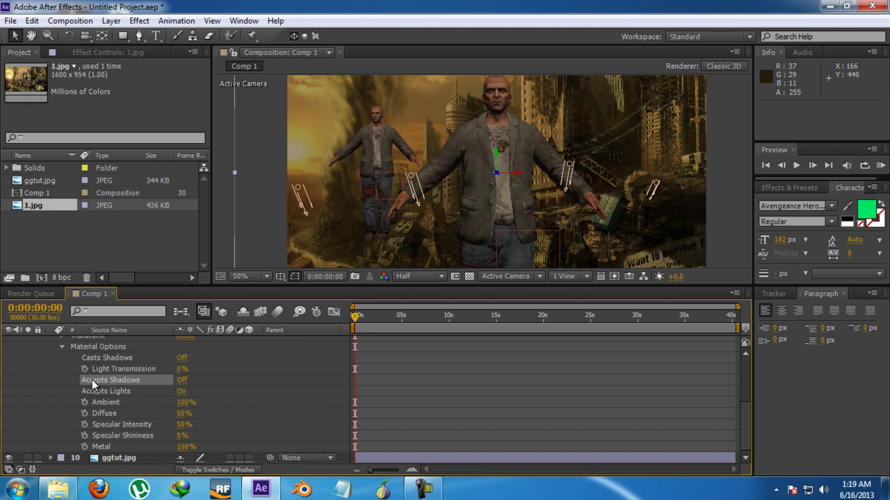
scroll(56, 374, "up", 3)
left_click(51, 392)
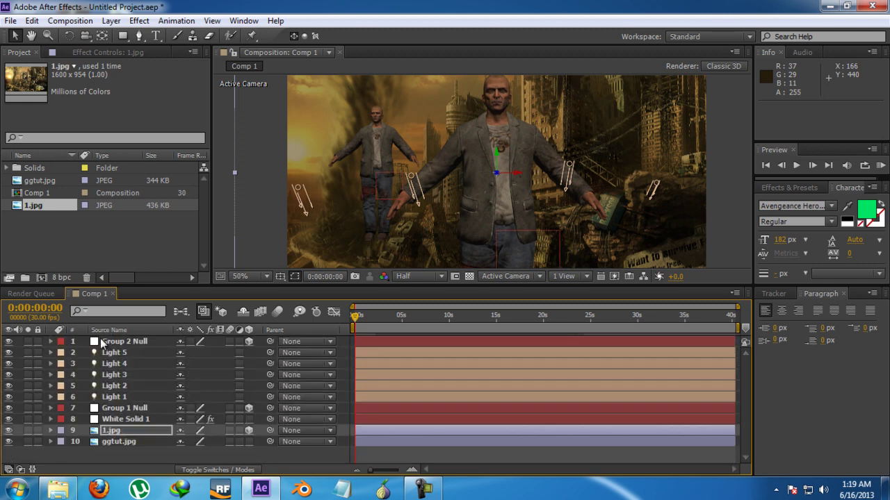
- Scale the 1.jpg layer to 54% and rotate its orientation to 52° about the Y axis
key("s")
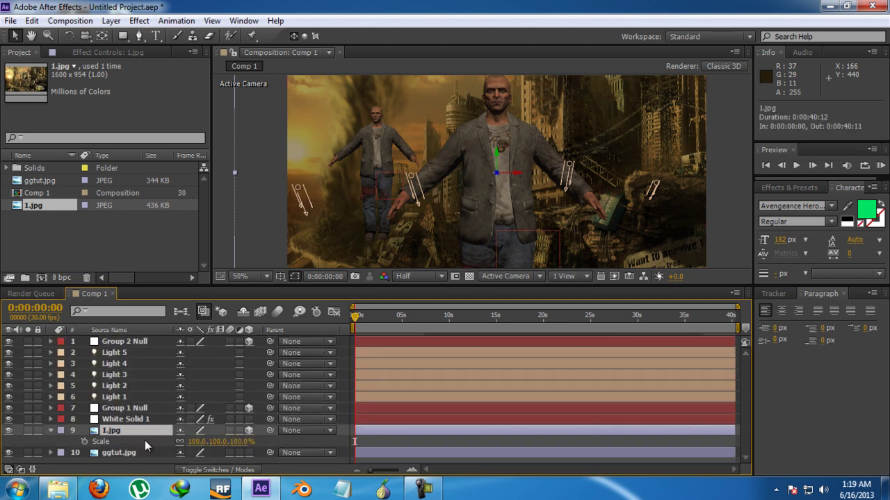
left_click_drag(203, 442, 174, 447)
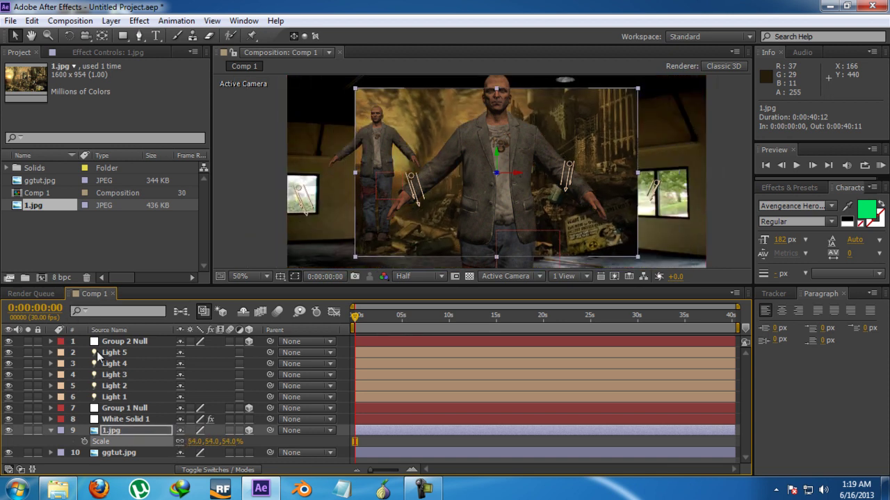
left_click(68, 37)
left_click_drag(498, 164, 479, 159)
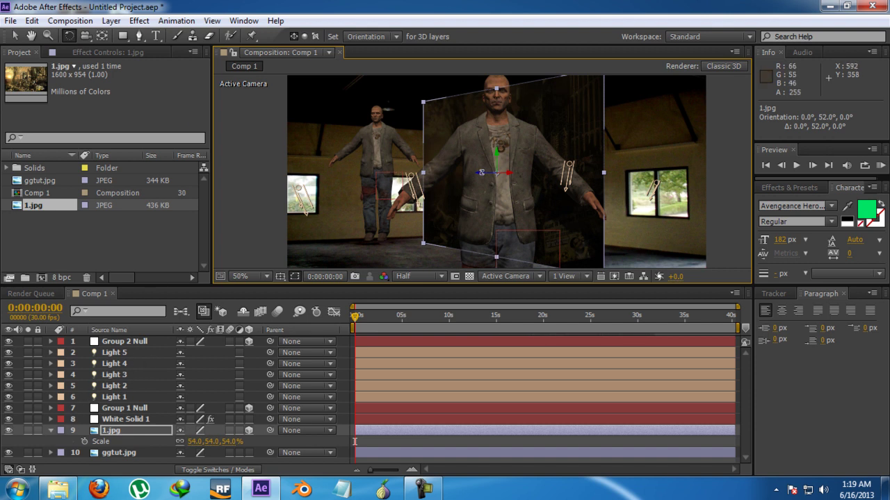
left_click(14, 36)
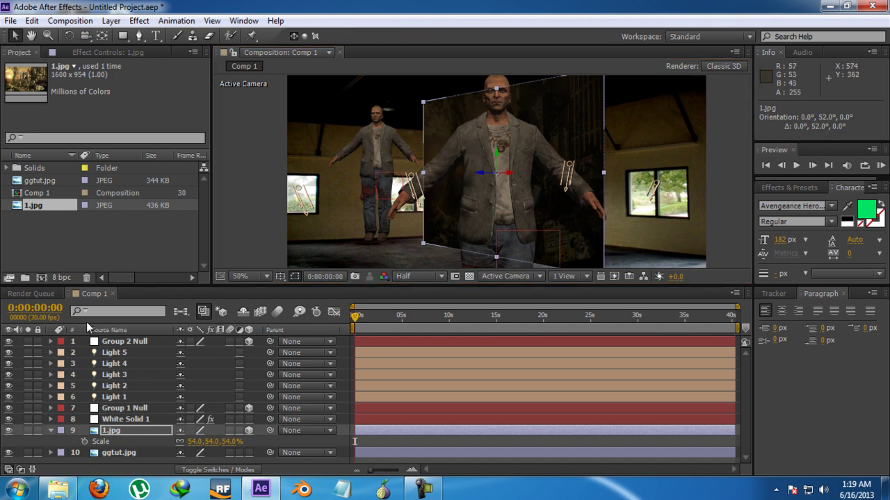
- Duplicate White Solid 1 and move the 1.jpg layer between the two copies
left_click(136, 419)
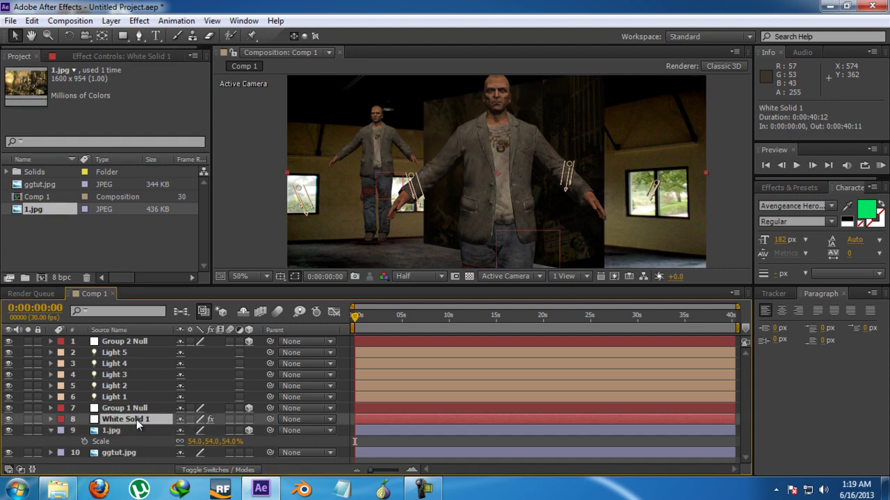
left_click(65, 58)
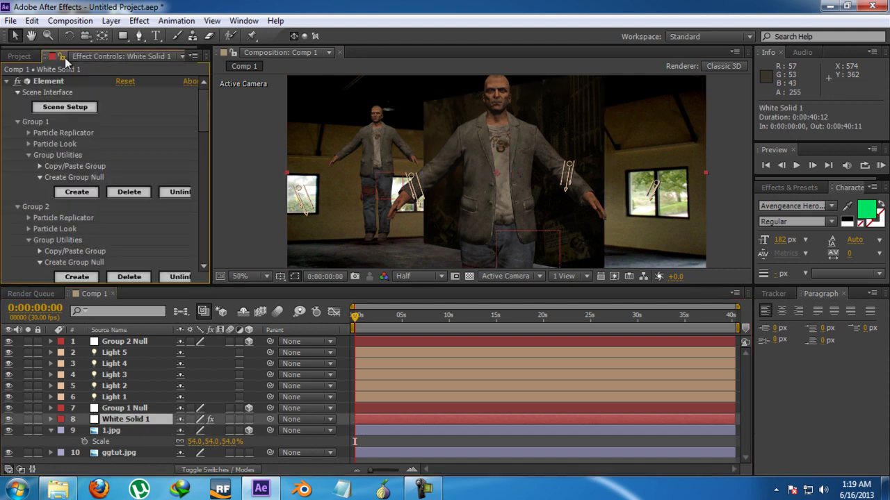
left_click(120, 396)
left_click(124, 419)
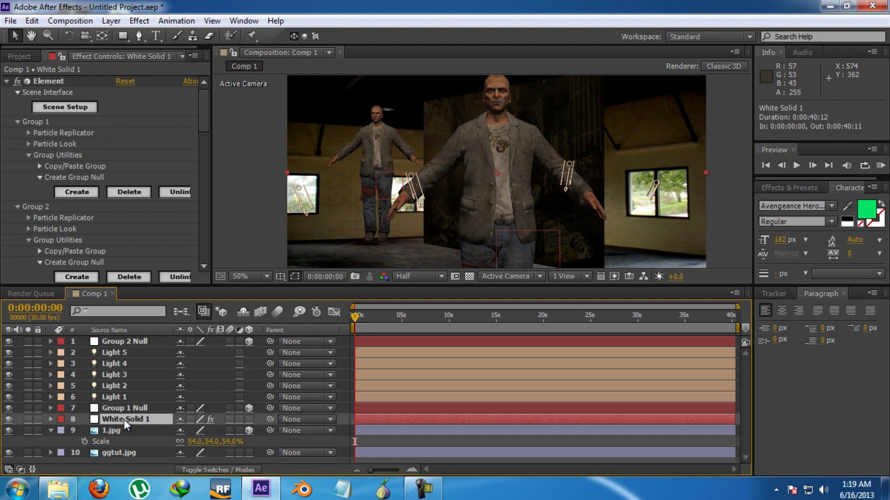
key("ctrl+d")
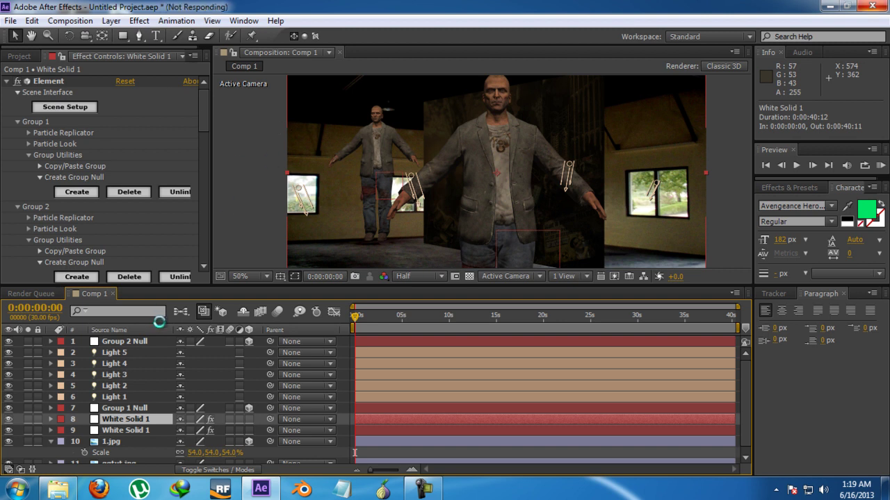
left_click_drag(108, 441, 121, 428)
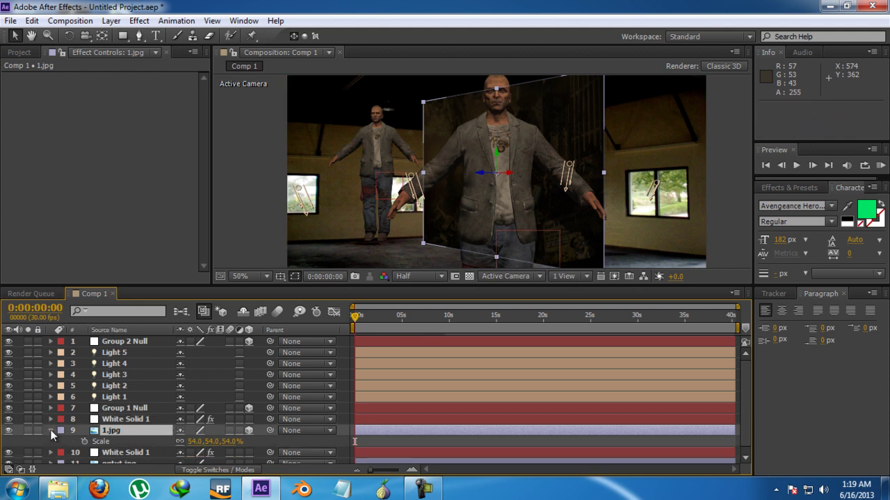
left_click(50, 430)
- Set the Element output of the upper White Solid 1 to show World Position
left_click(115, 419)
scroll(71, 137, "down", 5)
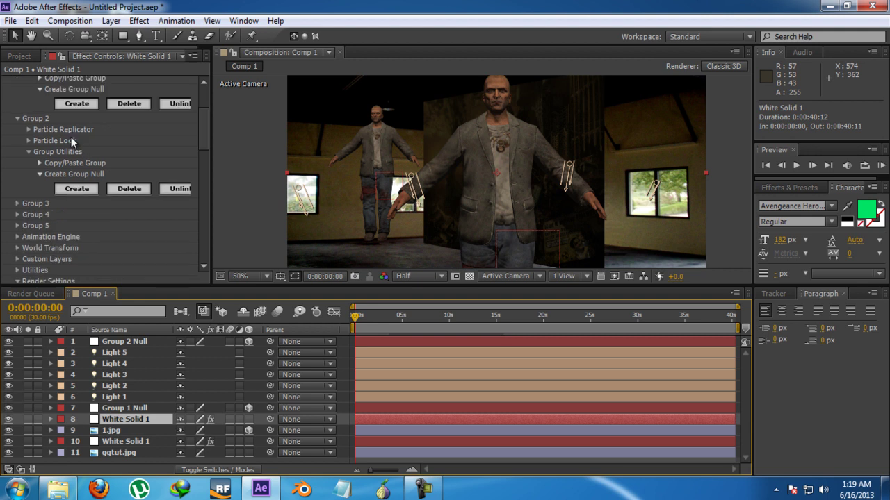
scroll(26, 197, "down", 10)
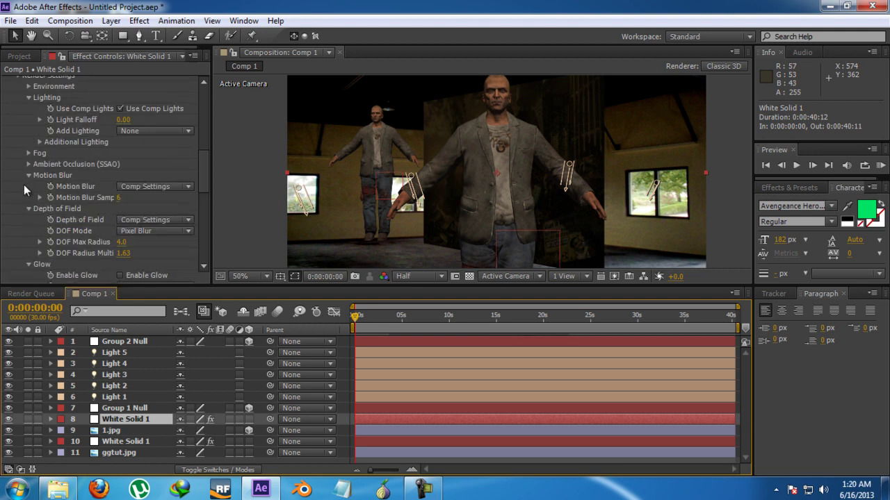
scroll(101, 225, "down", 4)
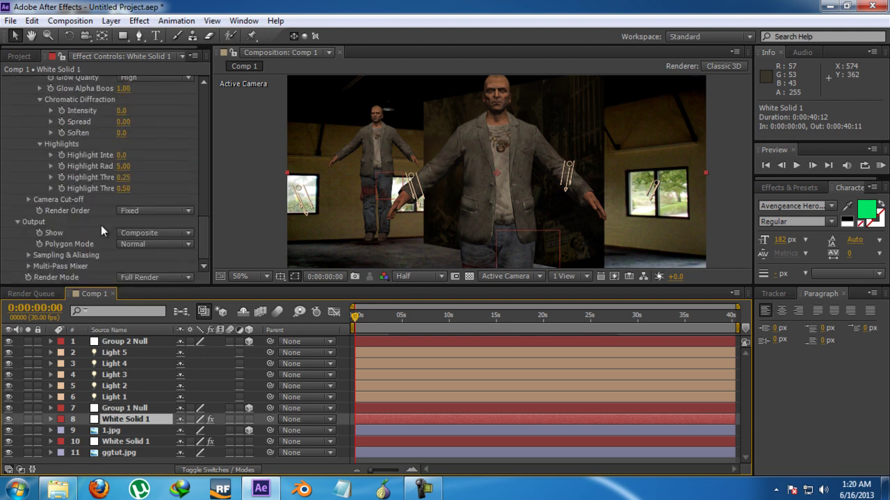
left_click(157, 234)
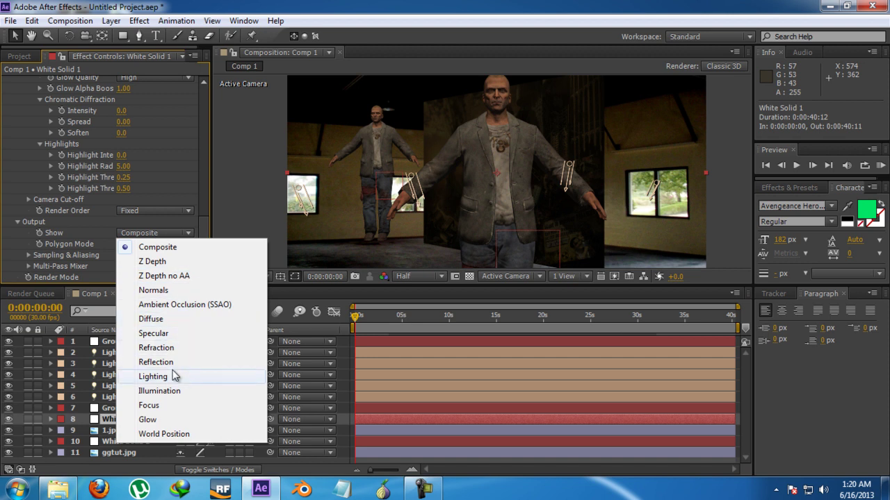
left_click(164, 434)
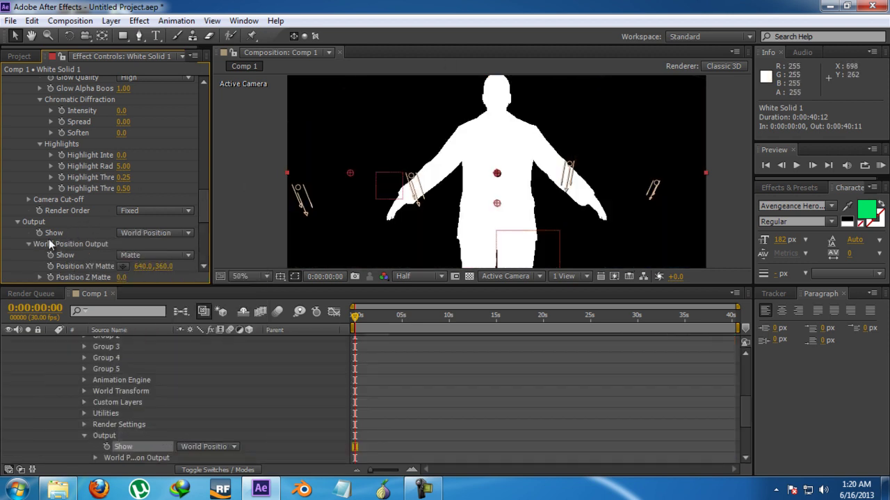
- Move the central position point to 538, 374 and set the World Position matte's X Rotation to 97° and Y Rotation to 57°
scroll(57, 218, "down", 3)
mouse_move(133, 201)
left_mouse_down()
mouse_move(115, 202)
mouse_move(126, 204)
left_mouse_up()
left_click(124, 178)
left_click_drag(498, 183, 463, 182)
left_click_drag(122, 203, 193, 187)
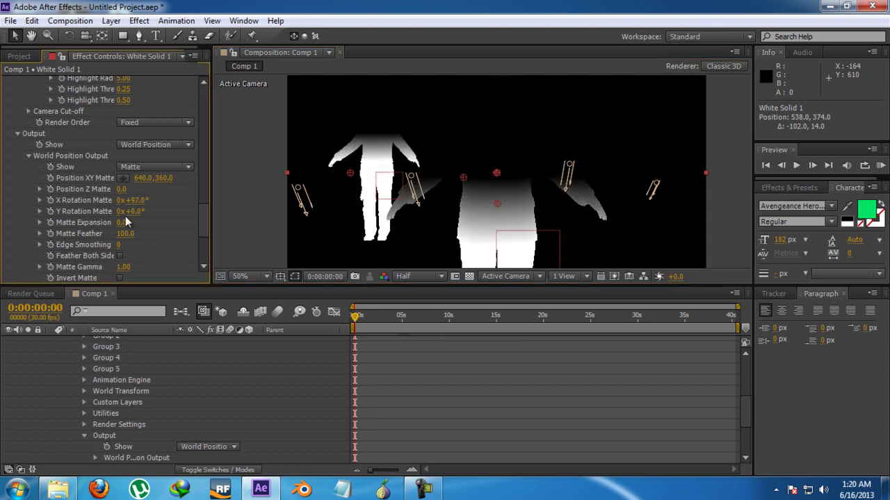
left_click_drag(132, 210, 162, 201)
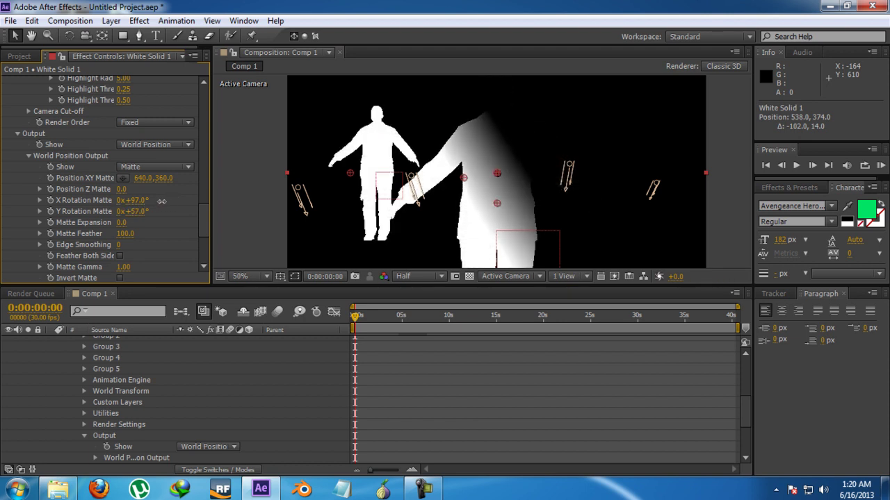
- Set the World Position matte's Y Rotation to 55°, Matte Feather to 84 and Edge Smoothing to 5 on the upper White Solid 1
mouse_move(124, 234)
left_mouse_down()
mouse_move(146, 233)
mouse_move(118, 235)
mouse_move(121, 242)
left_mouse_up()
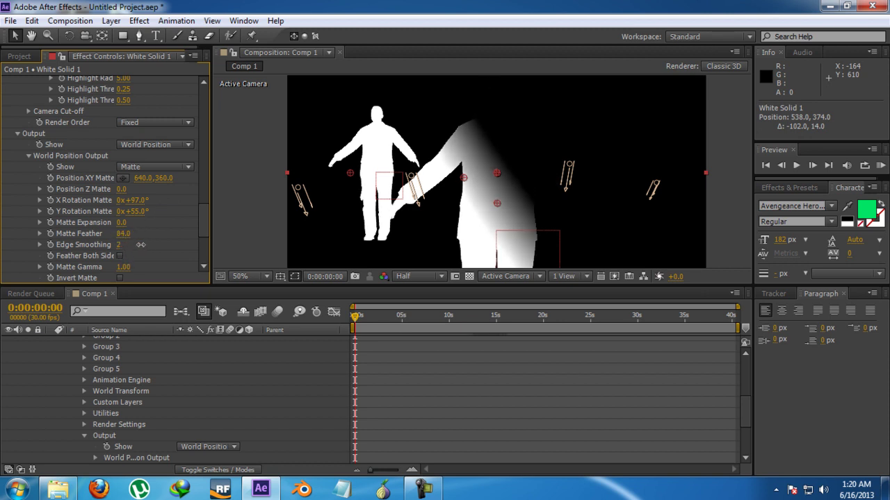
scroll(123, 240, "down", 3)
scroll(123, 240, "up", 3)
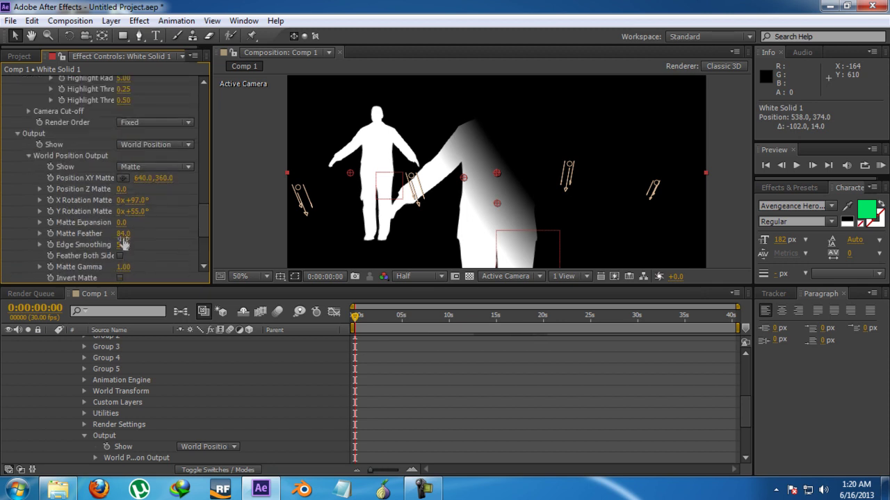
scroll(48, 355, "up", 3)
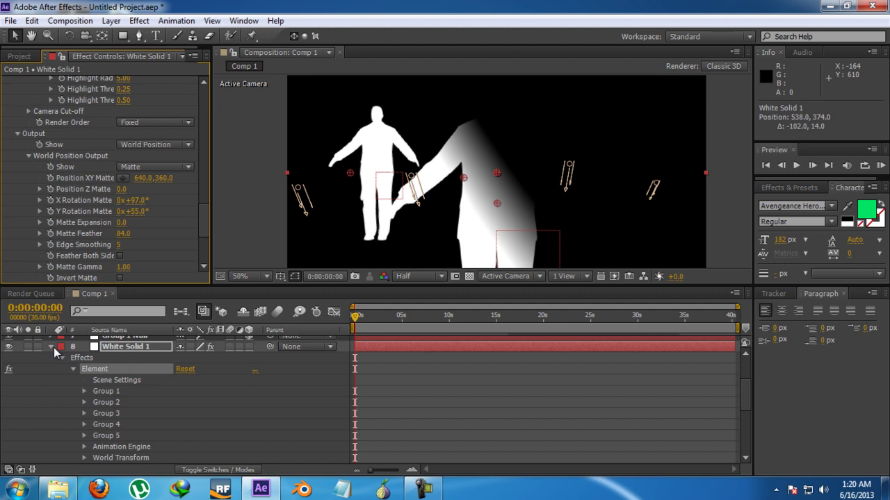
left_click(53, 347)
left_click(111, 430)
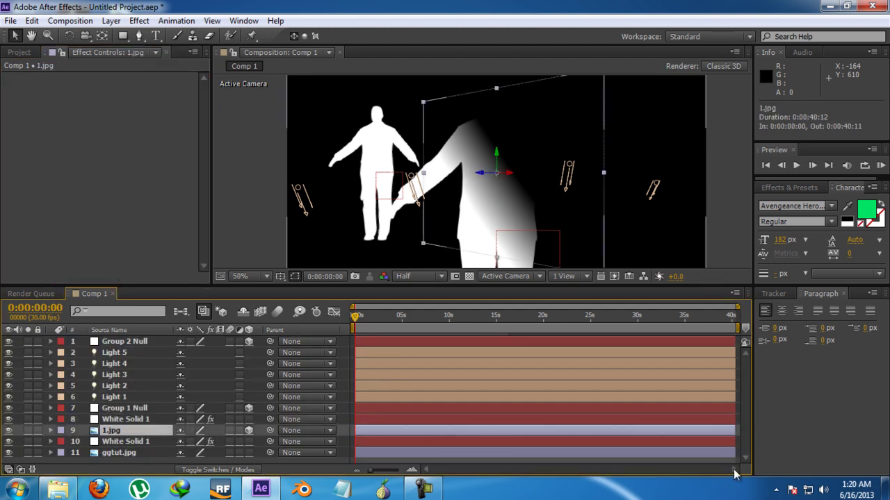
left_click(777, 488)
left_click(422, 491)
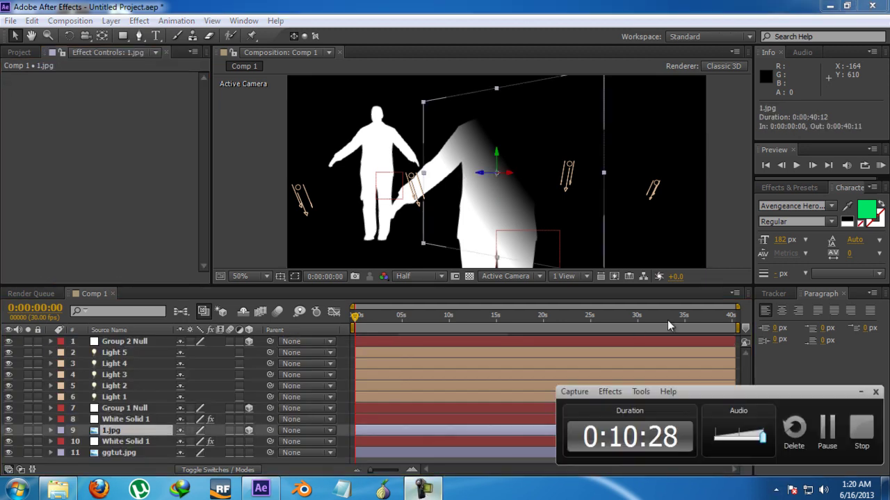
left_click(834, 433)
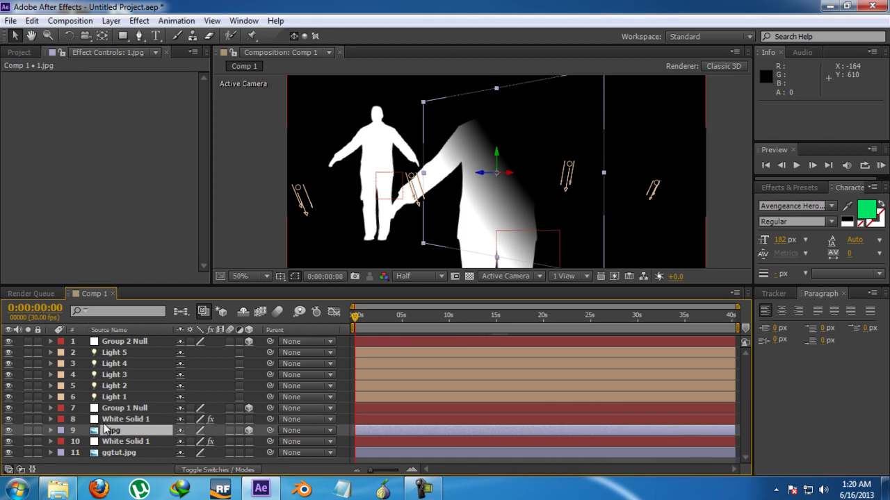
- Apply the upper White Solid 1 as a Luma Inverted track matte to 1.jpg and move the picture to 633.7, 360.0, -4.9
left_click(237, 470)
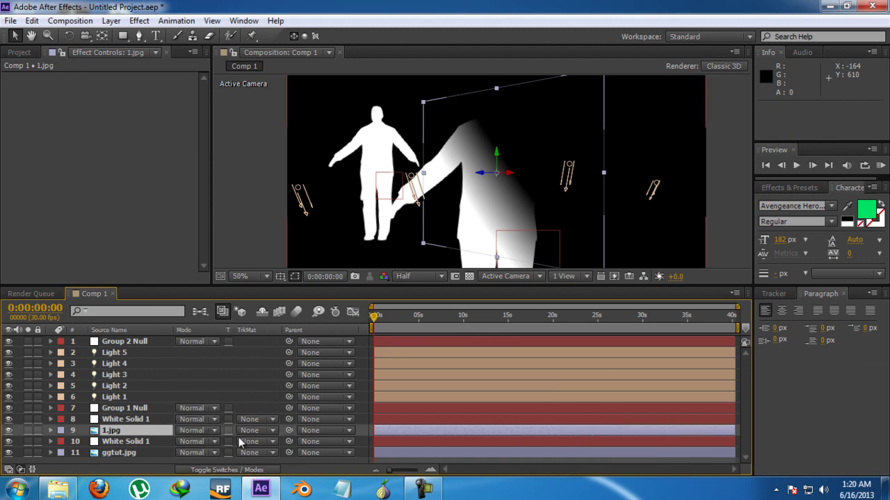
left_click(245, 431)
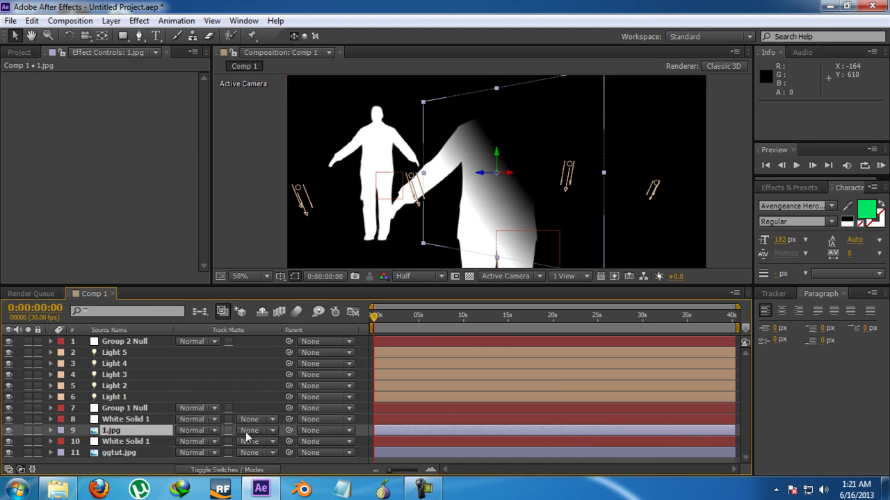
left_click(263, 403)
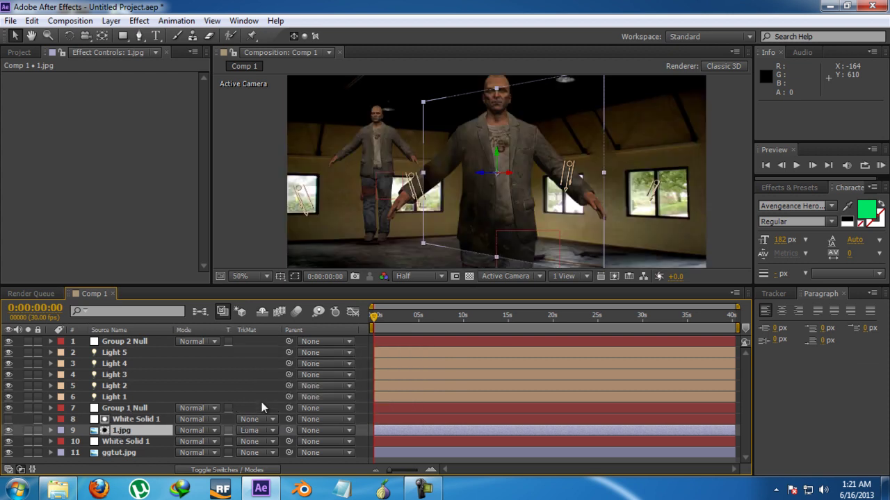
left_click(259, 430)
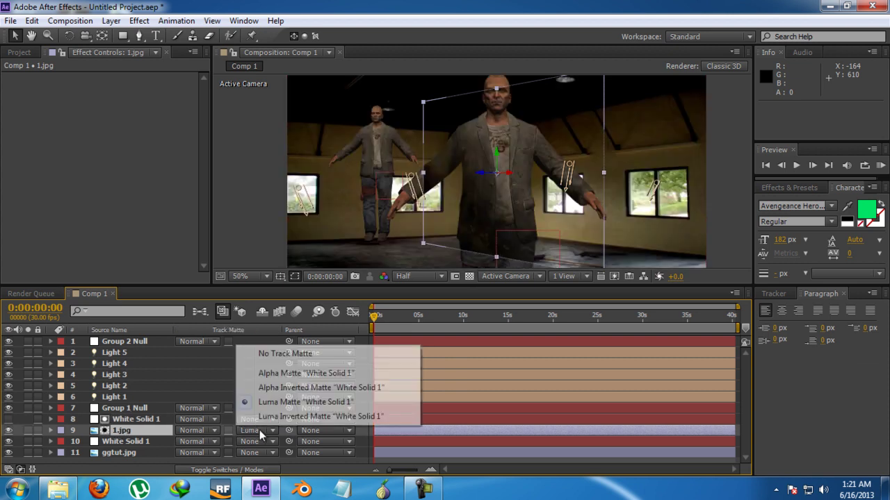
left_click(269, 415)
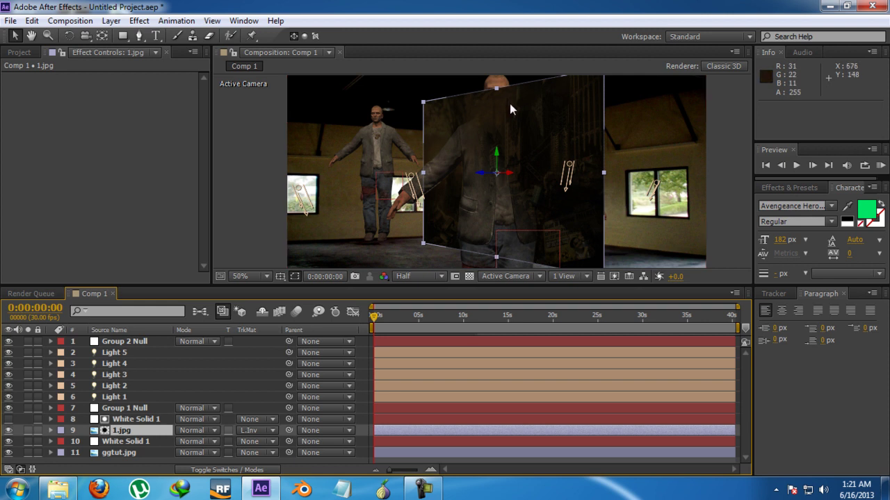
left_click_drag(482, 173, 469, 160)
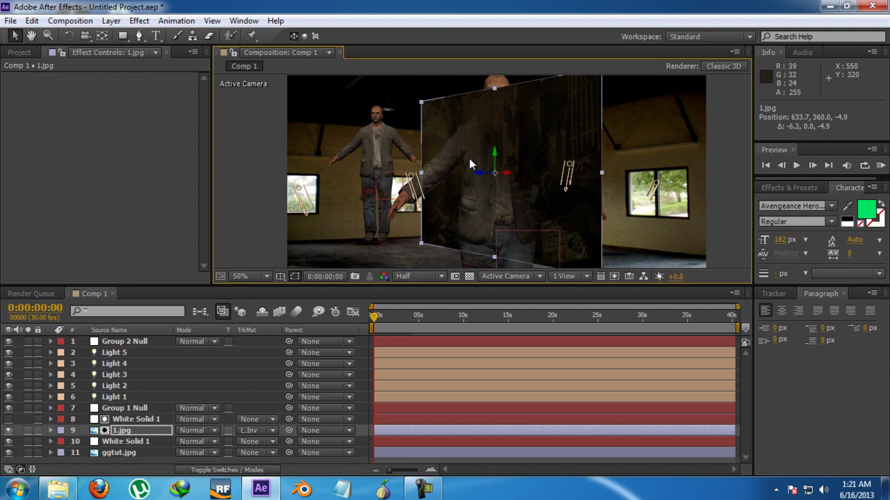
- Examine the World Position matte and invisibility settings of the upper White Solid 1's Element effect
left_click(127, 420)
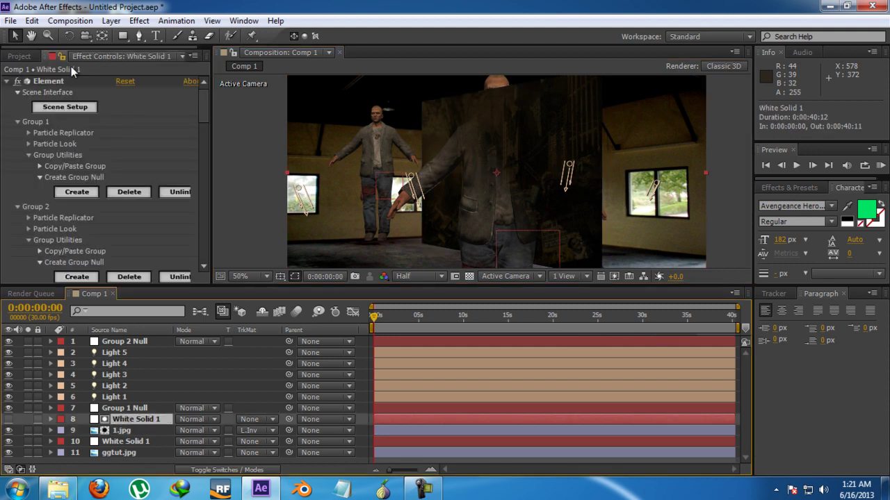
scroll(81, 149, "down", 5)
scroll(81, 149, "down", 10)
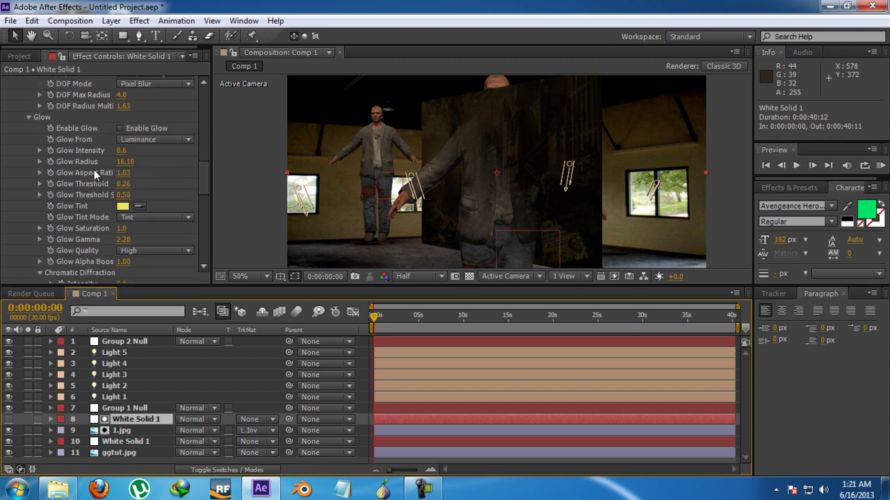
scroll(93, 170, "down", 6)
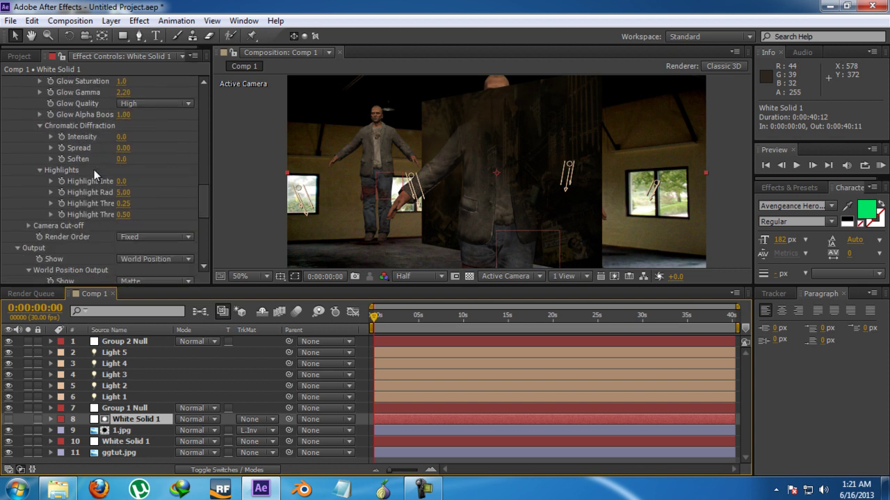
scroll(94, 170, "down", 8)
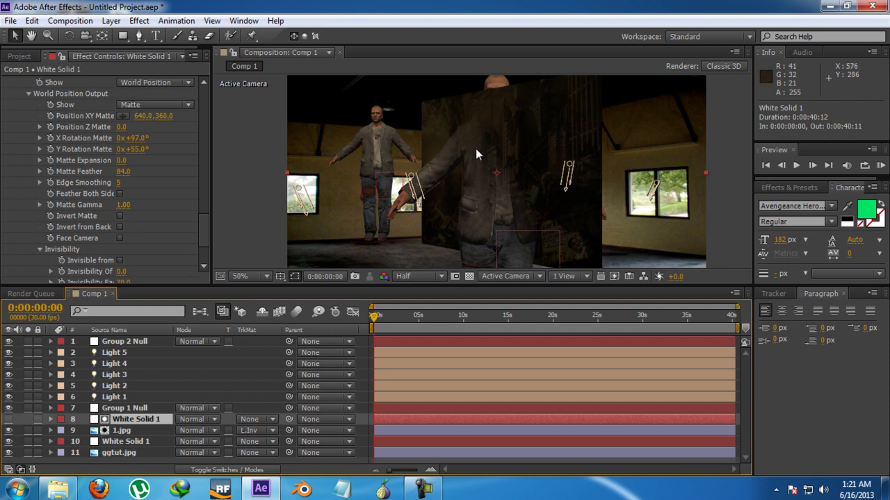
scroll(123, 171, "down", 4)
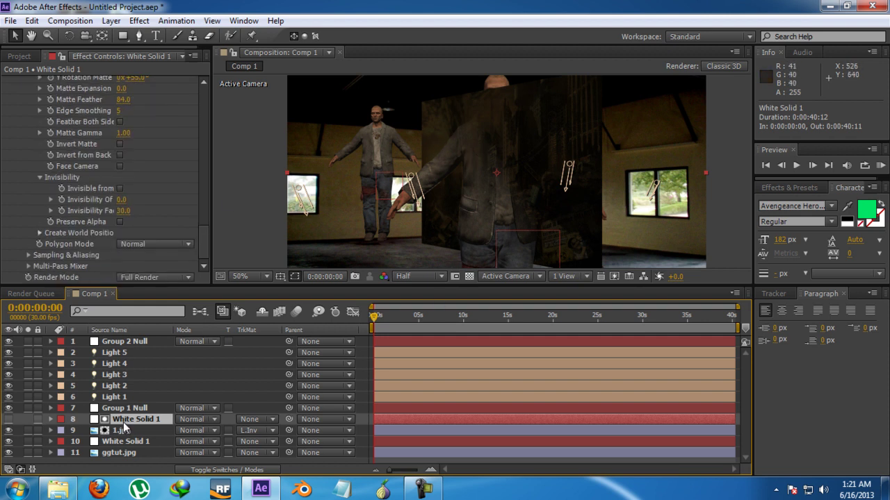
- Delete the upper White Solid 1 matte layer and the 1.jpg picture layer from the composition
key("Delete")
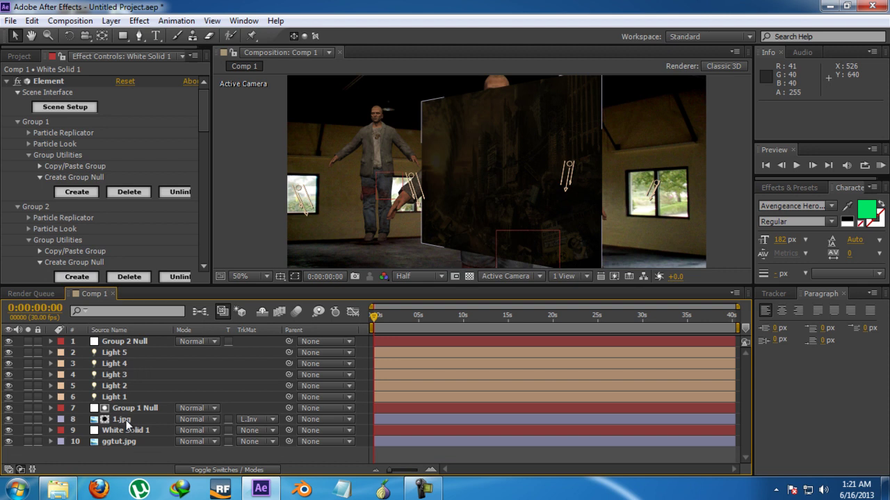
left_click(126, 420)
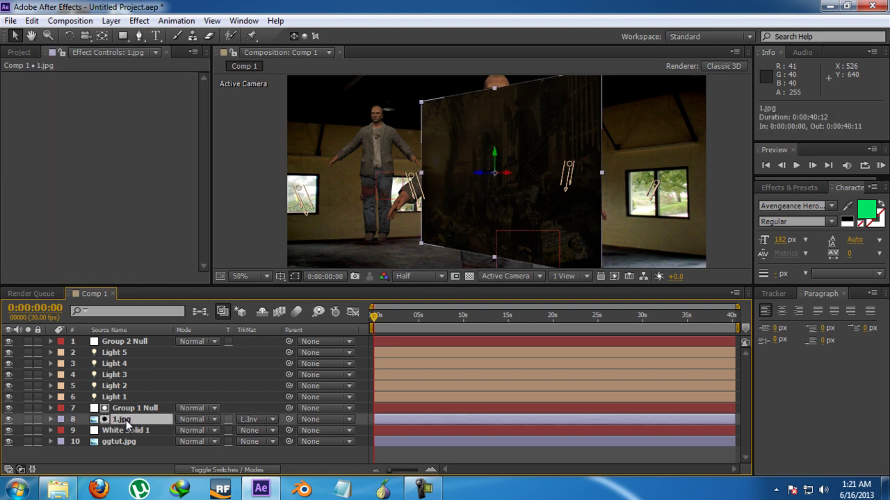
key("Delete")
- Try the Wireframe and Point Cloud polygon modes in the remaining White Solid 1's Element output, and restore Normal
left_click(126, 419)
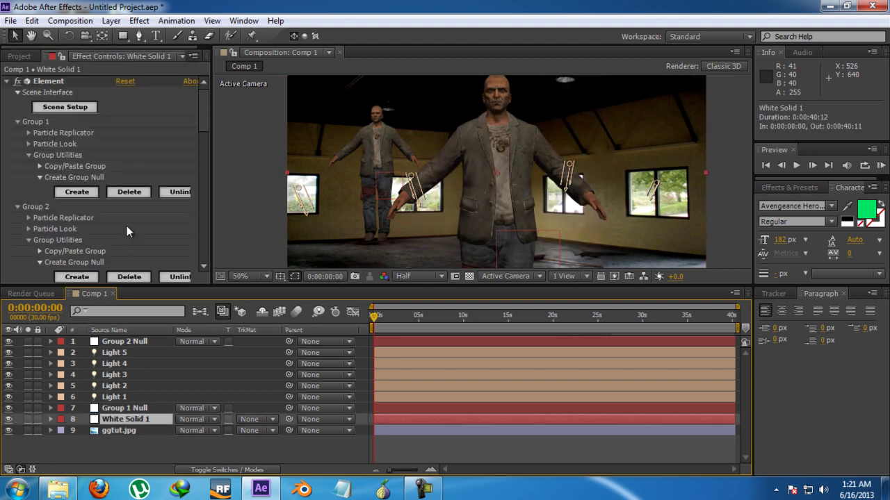
scroll(127, 226, "down", 20)
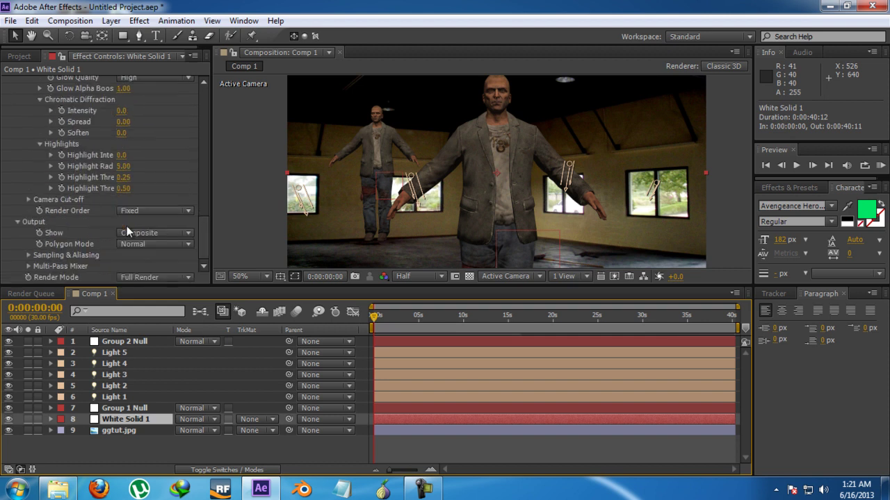
left_click(146, 242)
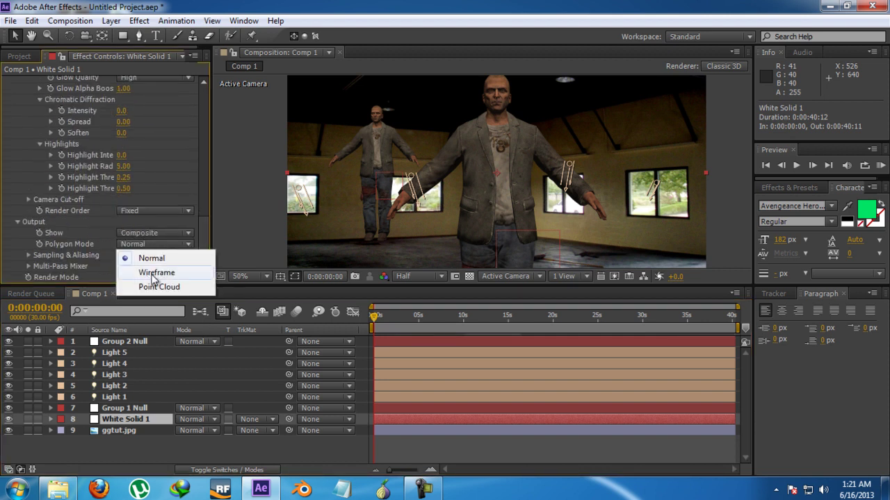
left_click(154, 273)
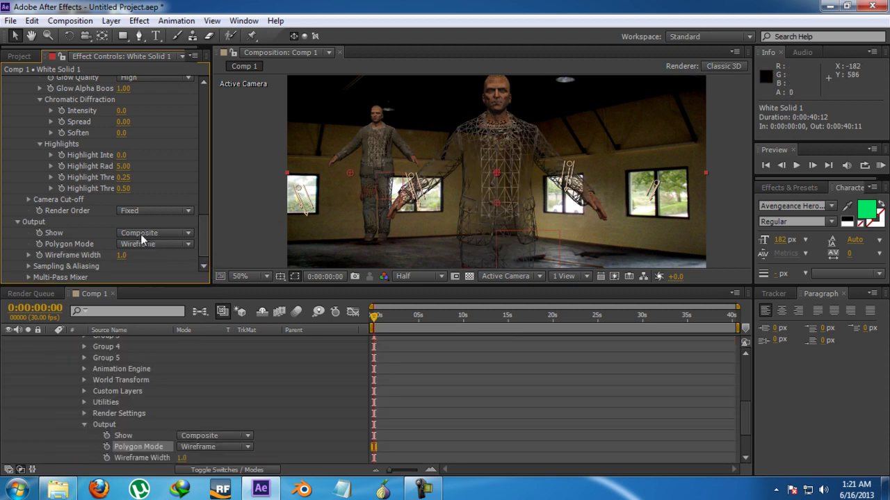
left_click(141, 243)
left_click(158, 288)
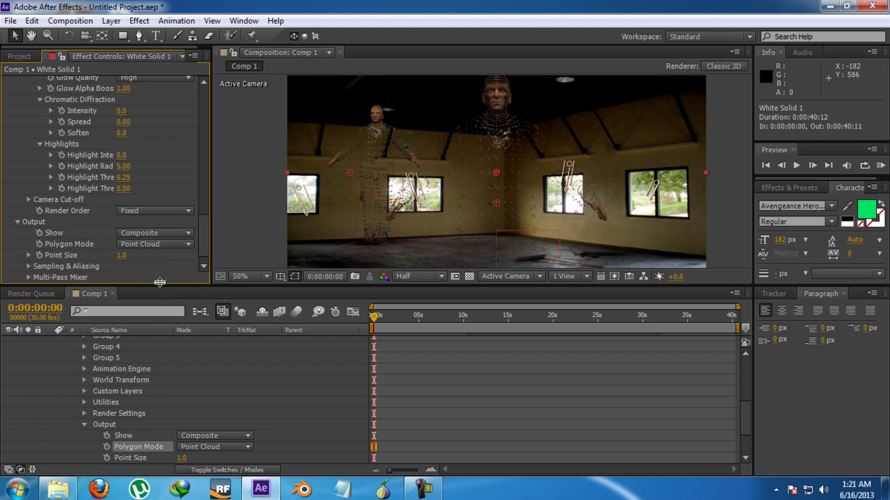
left_click(162, 244)
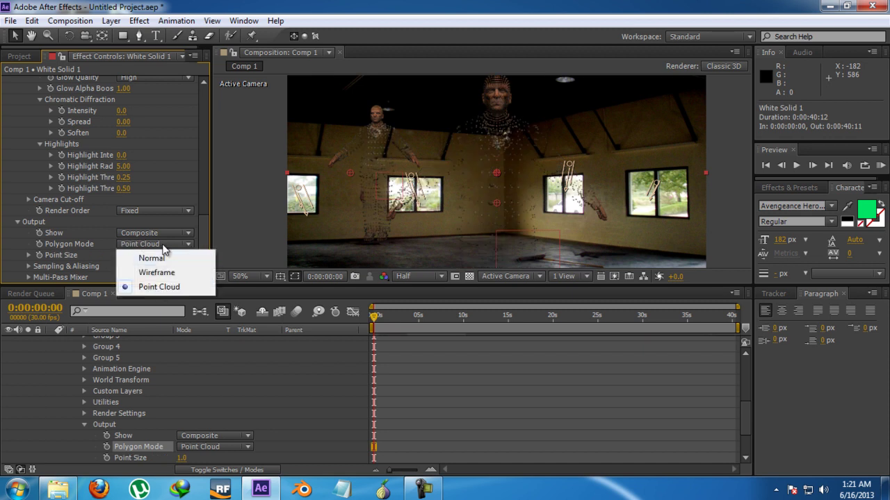
left_click(158, 258)
- Examine the Sampling & Aliasing and Multi-Pass Mixer settings of the Element output
scroll(103, 228, "down", 1)
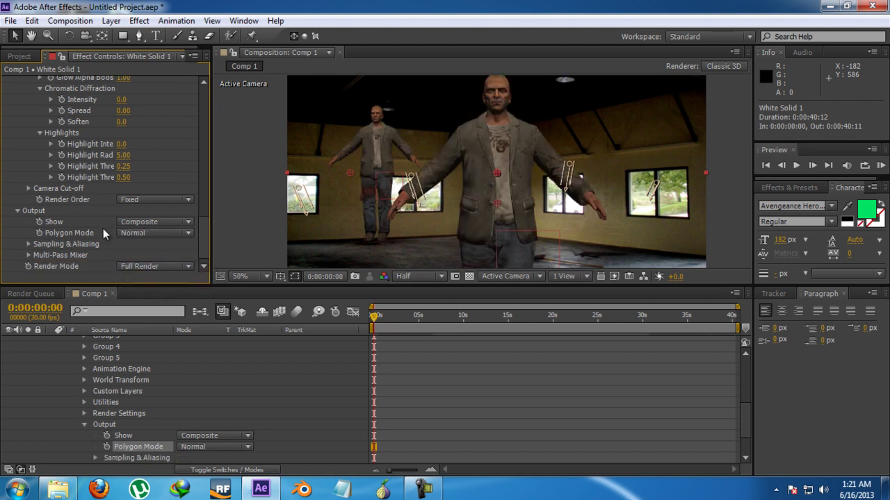
left_click(29, 244)
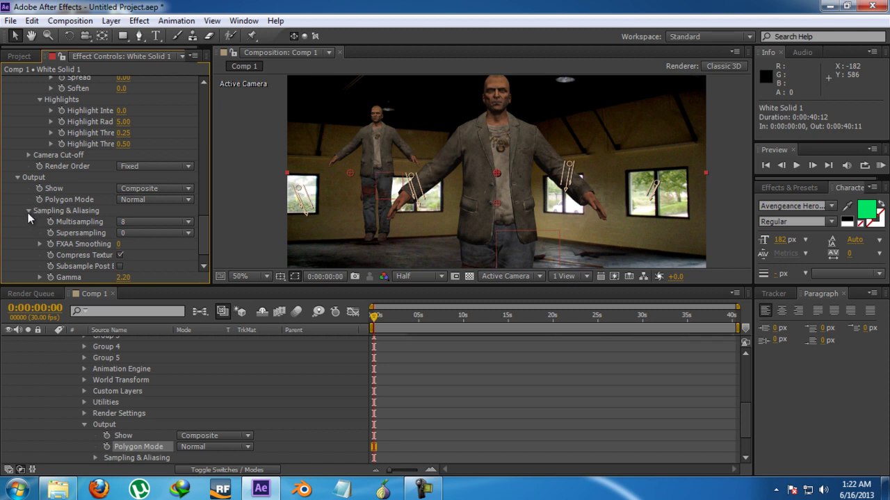
left_click(28, 212)
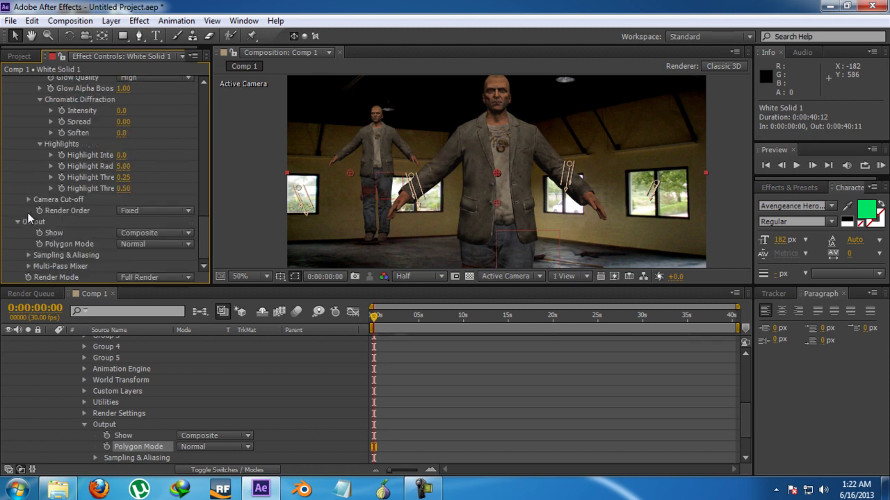
left_click(29, 266)
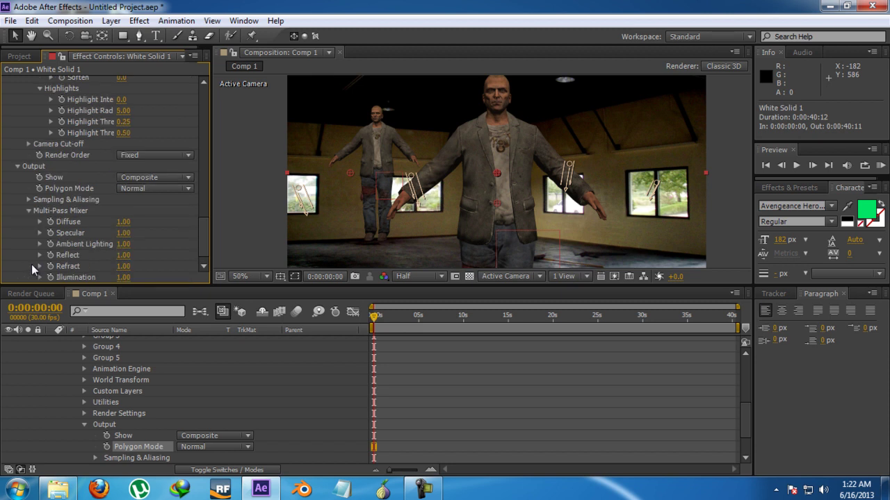
left_click(29, 210)
- Compare the Preview and Draft render modes of the Element effect, and return the mode to Full Render
left_click(155, 277)
left_click(150, 305)
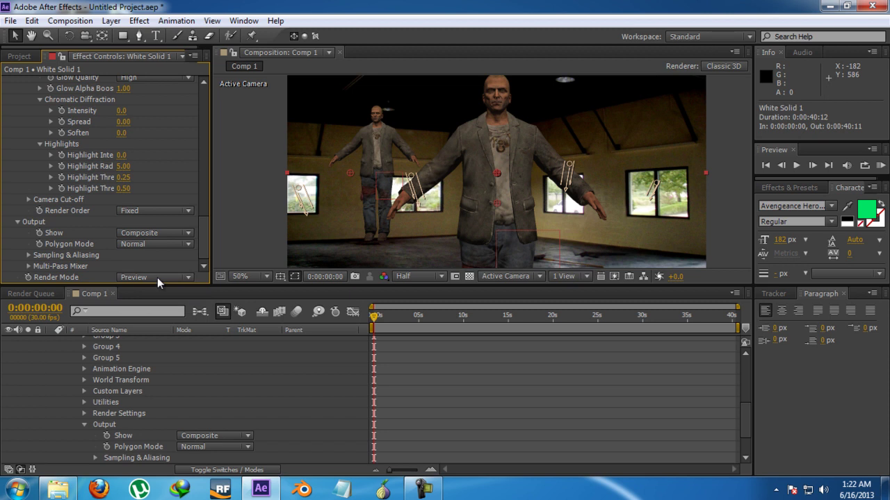
left_click(155, 278)
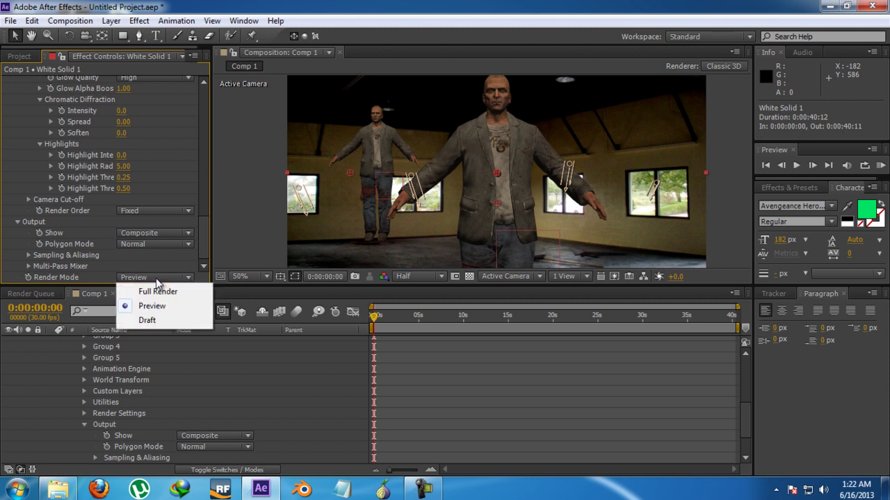
left_click(155, 316)
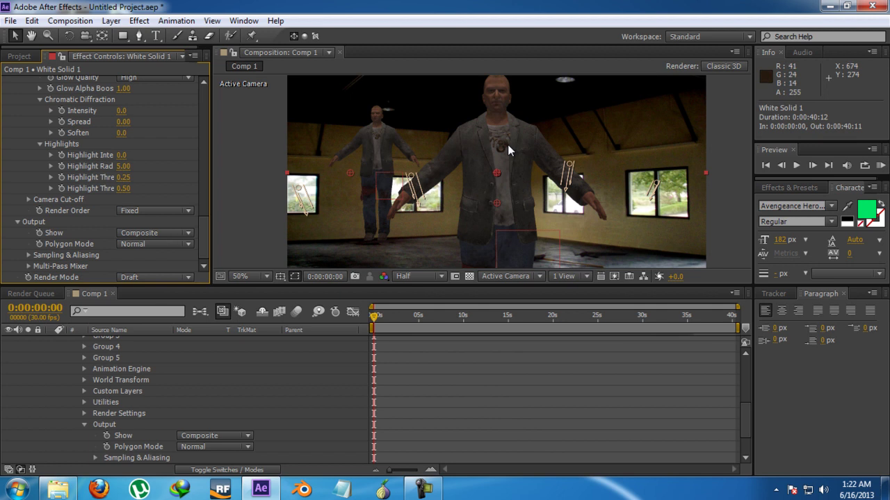
left_click(168, 275)
left_click(176, 305)
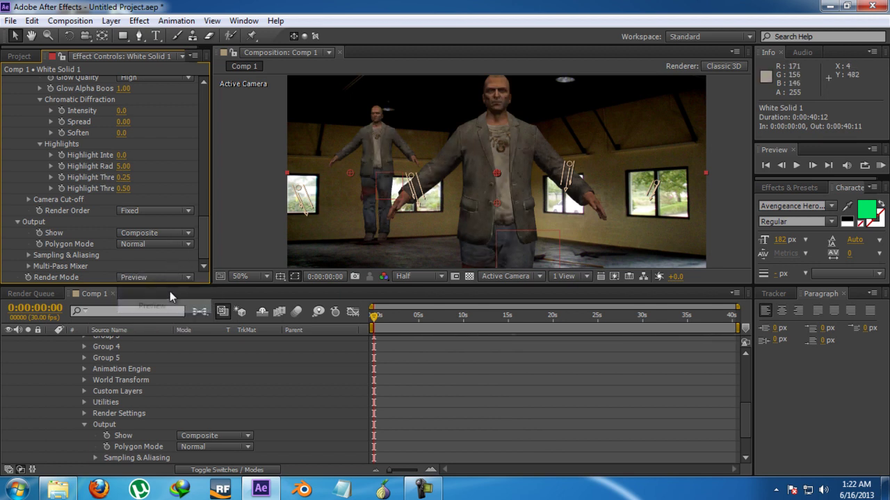
left_click(166, 279)
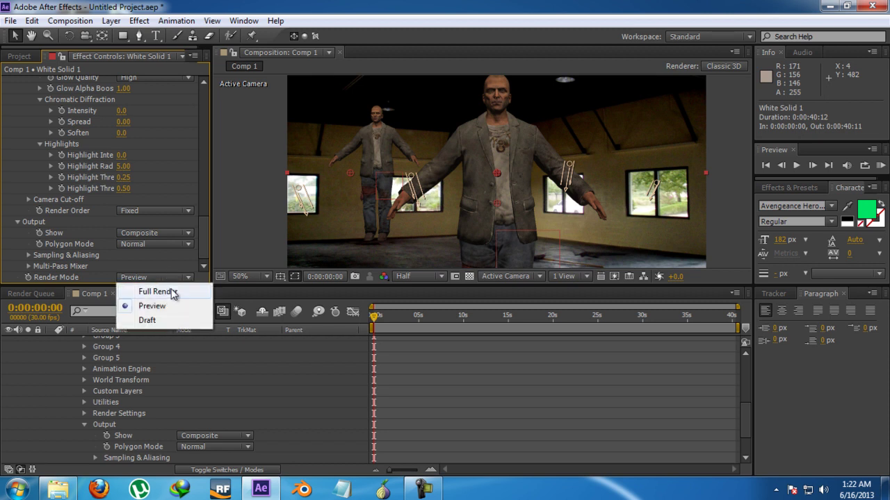
left_click(172, 292)
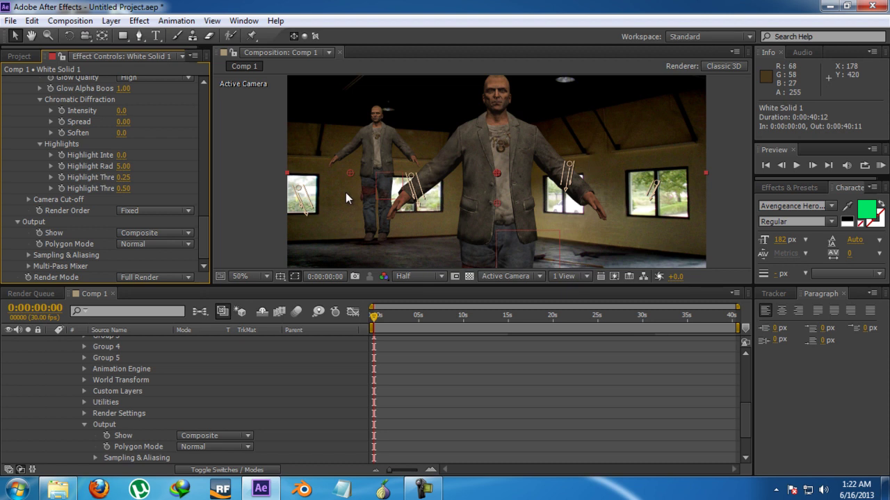
scroll(77, 170, "up", 6)
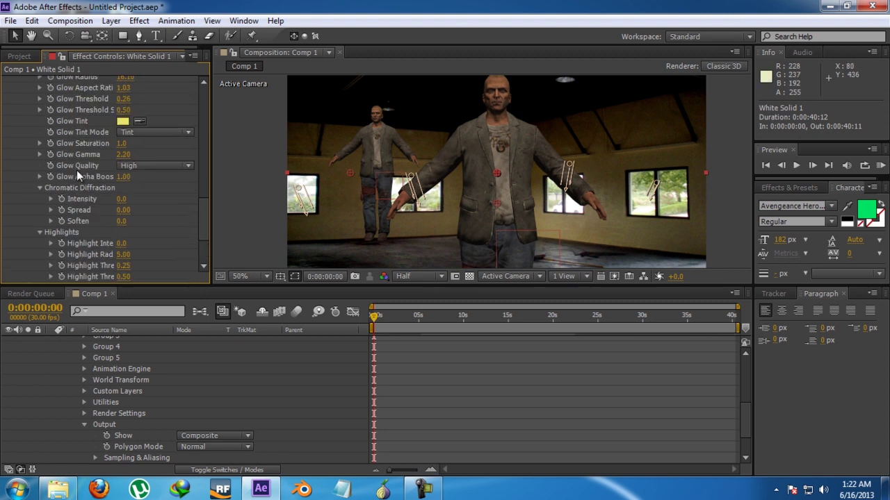
scroll(77, 170, "up", 3)
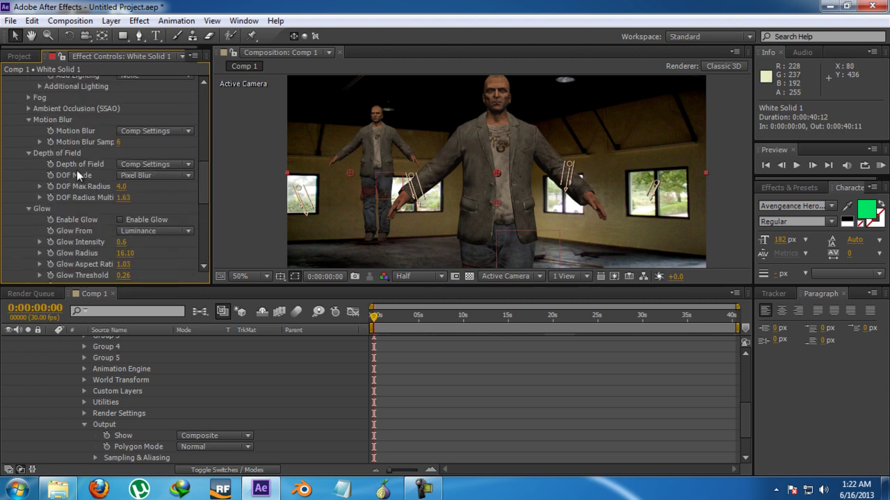
scroll(76, 171, "up", 15)
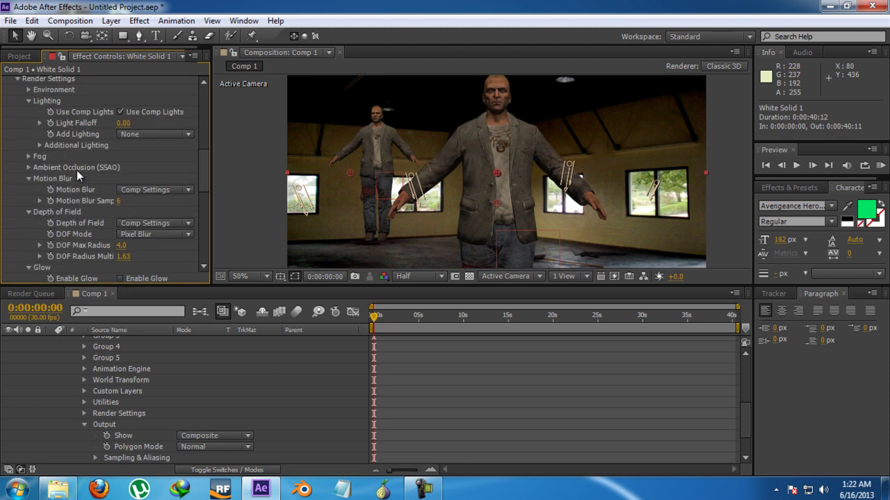